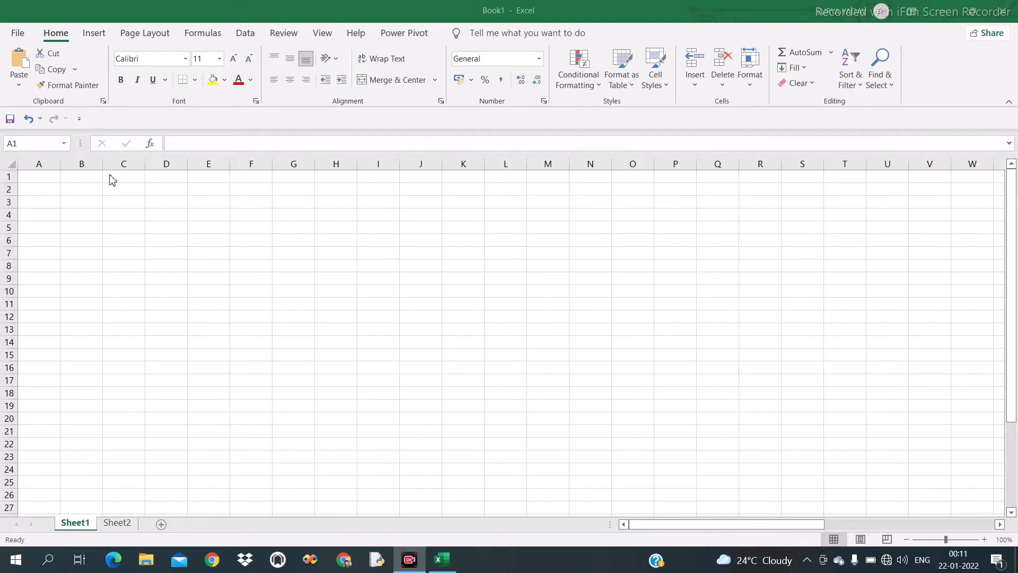
Try out trial text and resizing of column A and row 1, then undo and clear it
{"action": "left_click", "coordinate": [51, 177]}
{"action": "type", "text": "dkjl"}
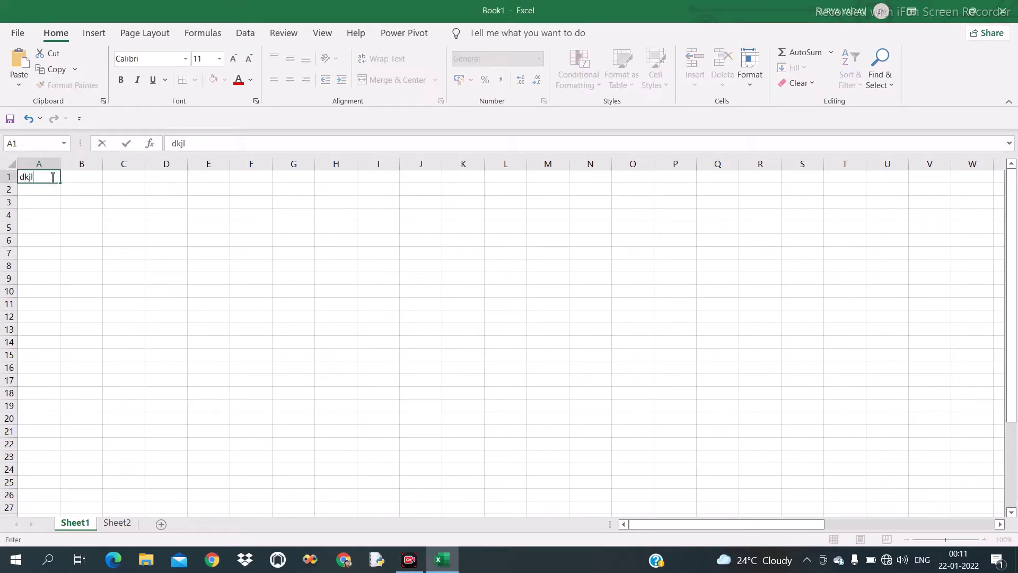
{"action": "type", "text": ";fjsdlfjlsdjflsd;fjsd"}
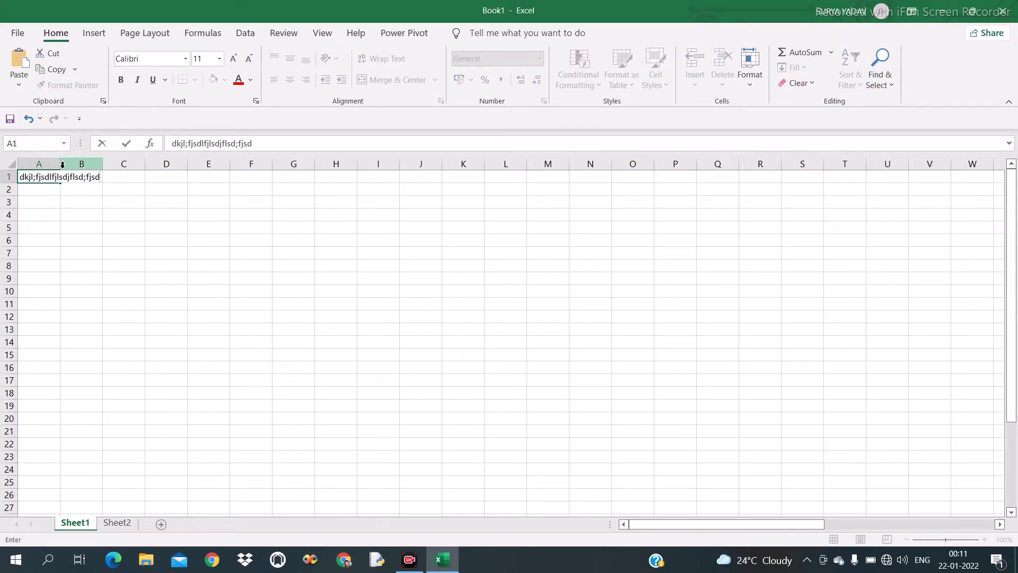
{"action": "left_click", "coordinate": [61, 164]}
{"action": "left_click_drag", "start_coordinate": [60, 164], "coordinate": [114, 165]}
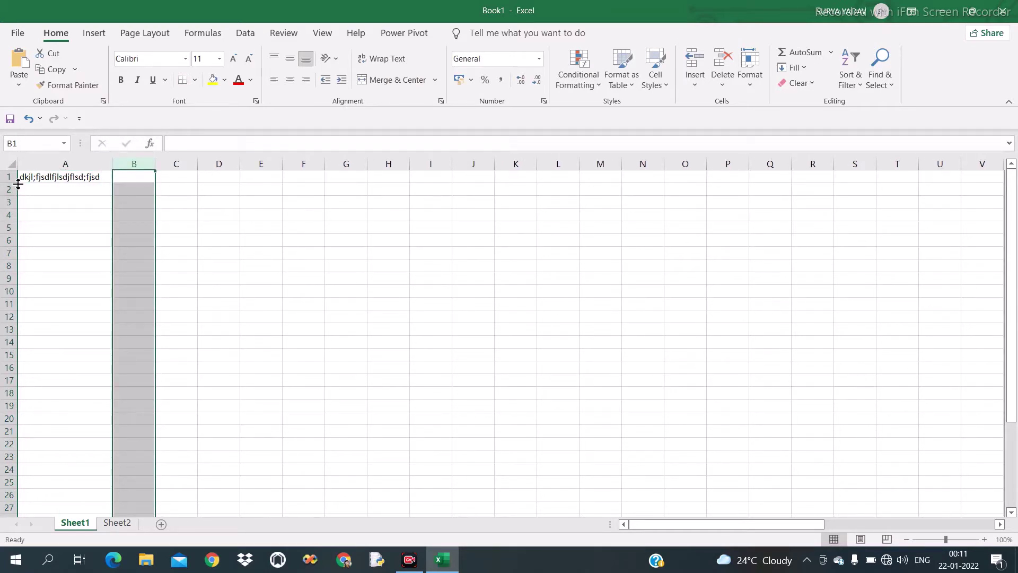
{"action": "left_click_drag", "start_coordinate": [18, 184], "coordinate": [22, 211]}
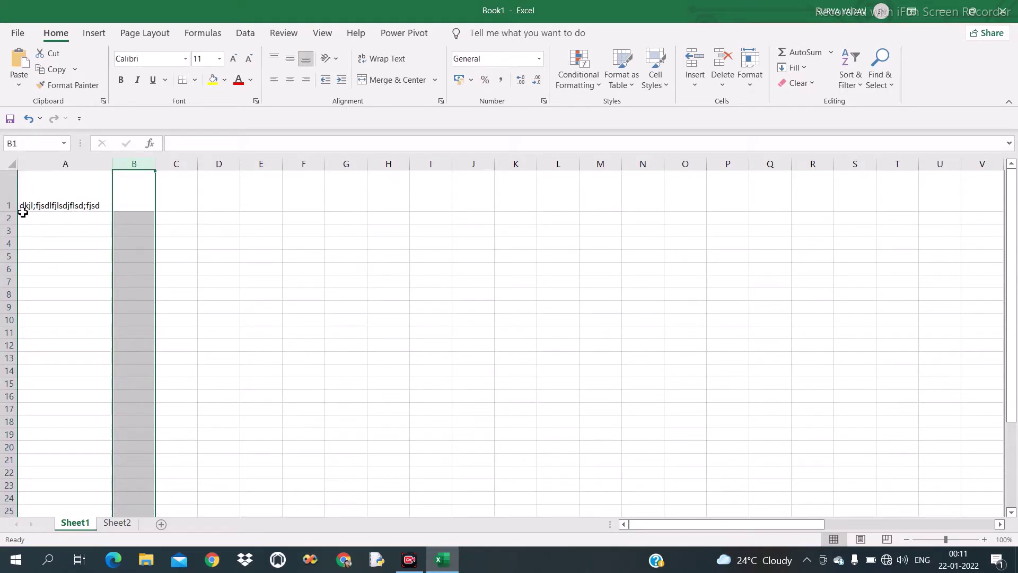
{"action": "left_click", "coordinate": [53, 189]}
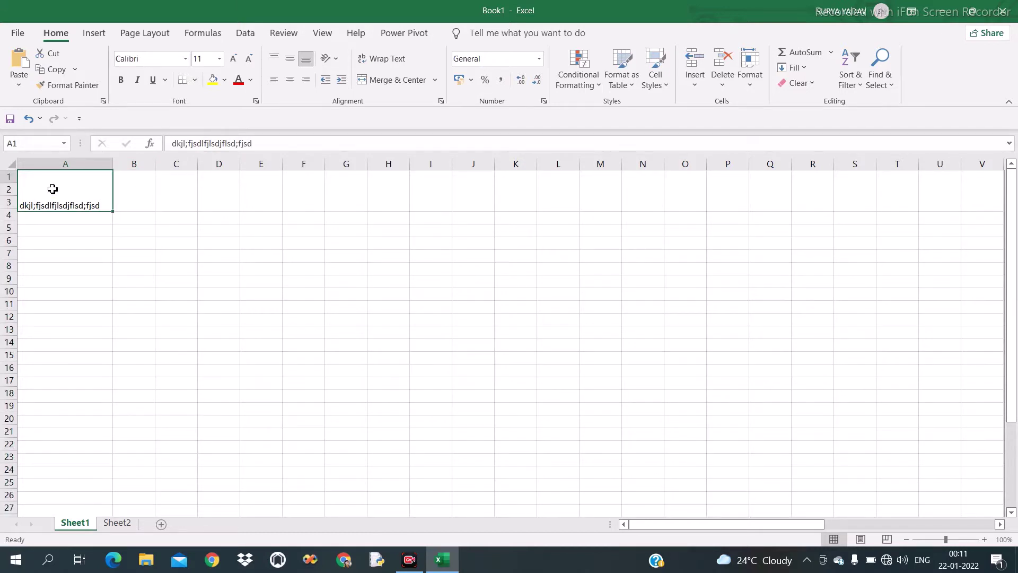
{"action": "key", "text": "ctrl+z"}
{"action": "key", "text": "ctrl+z"}
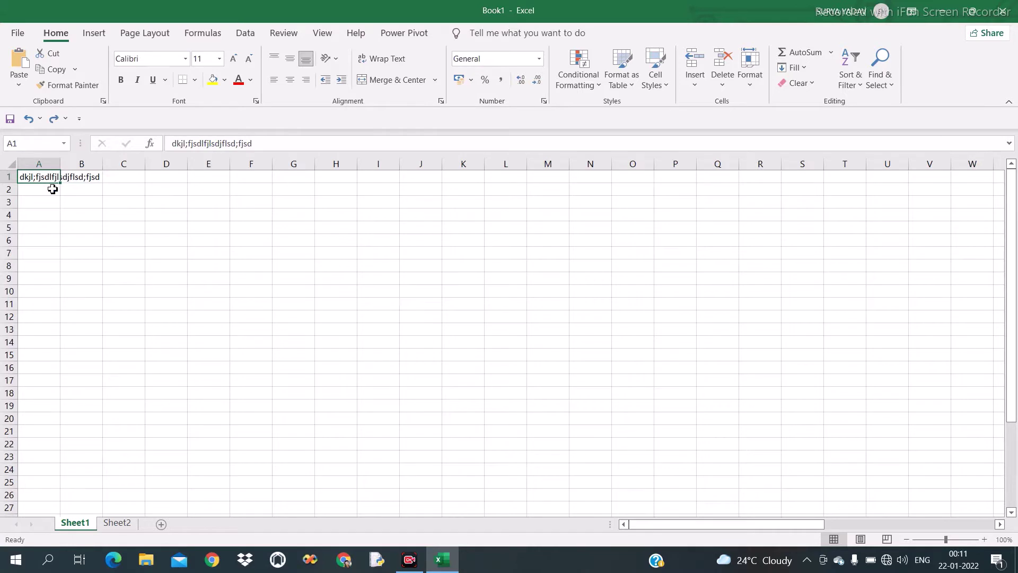
{"action": "type", "text": "z"}
{"action": "key", "text": "BackSpace"}
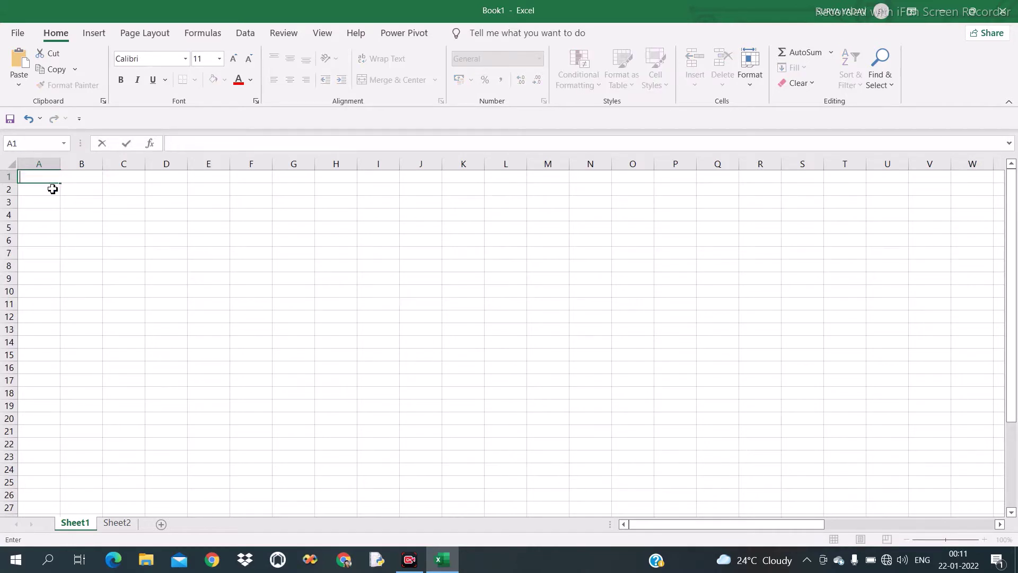
{"action": "left_click", "coordinate": [86, 214]}
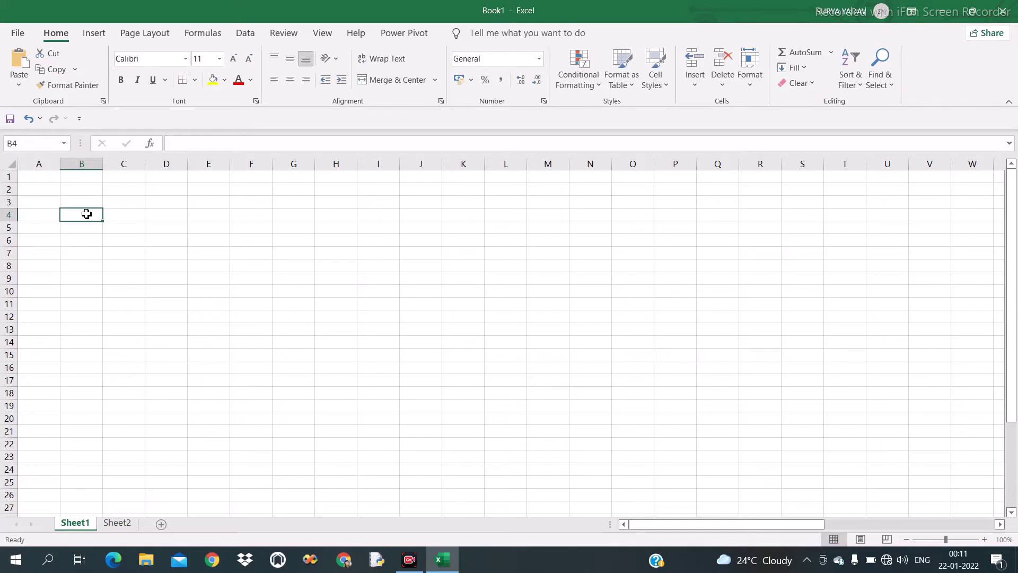
Merge and centre A1:O5 and enter the title 'marksheet' in it
{"action": "mouse_move", "coordinate": [50, 179]}
{"action": "left_mouse_down"}
{"action": "mouse_move", "coordinate": [100, 218]}
{"action": "mouse_move", "coordinate": [548, 233]}
{"action": "mouse_move", "coordinate": [634, 226]}
{"action": "left_mouse_up"}
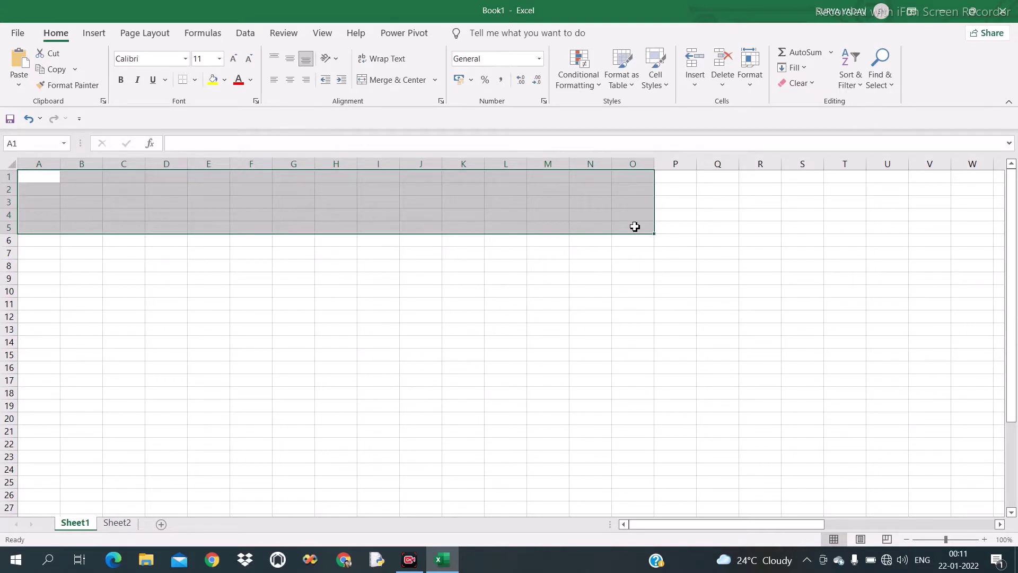
{"action": "left_click", "coordinate": [398, 83]}
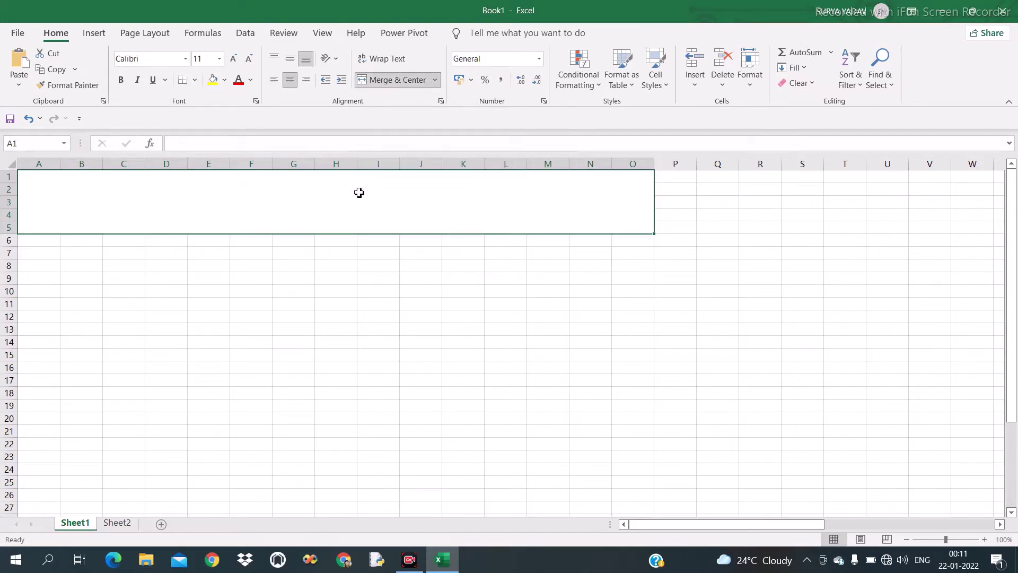
{"action": "type", "text": "ma"}
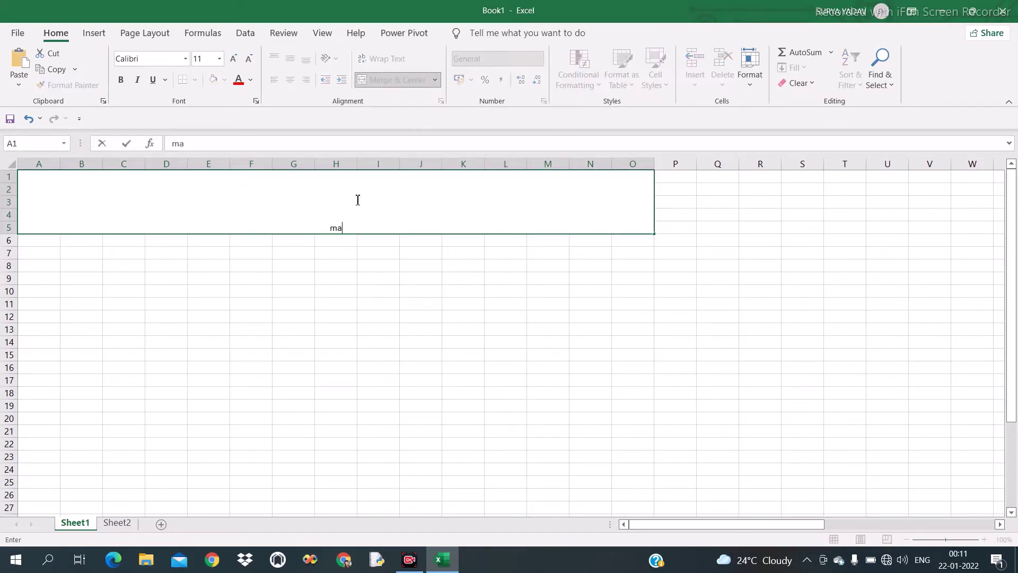
{"action": "type", "text": "rkshee"}
{"action": "type", "text": "t"}
{"action": "left_click", "coordinate": [354, 280]}
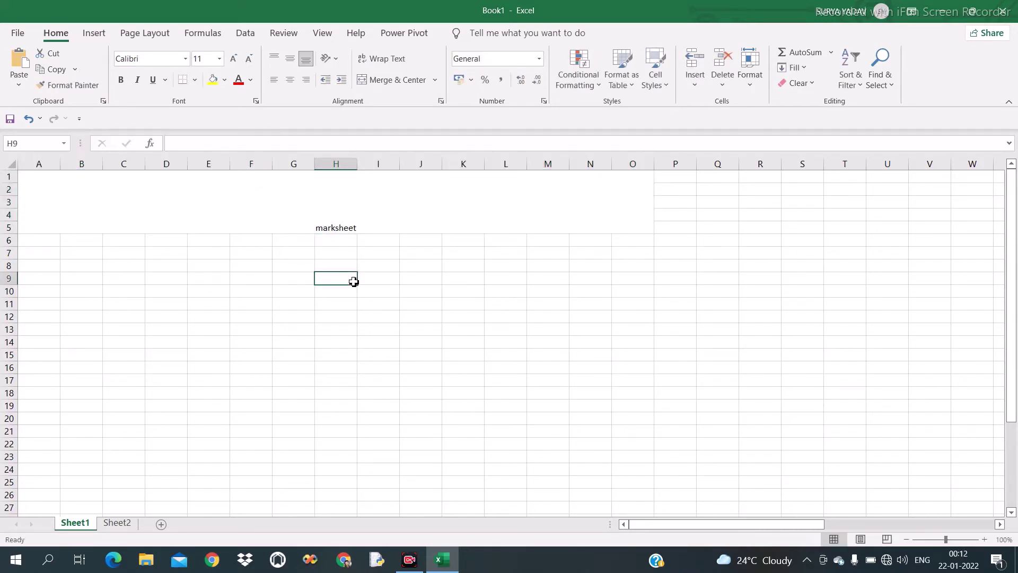
{"action": "left_click", "coordinate": [375, 203]}
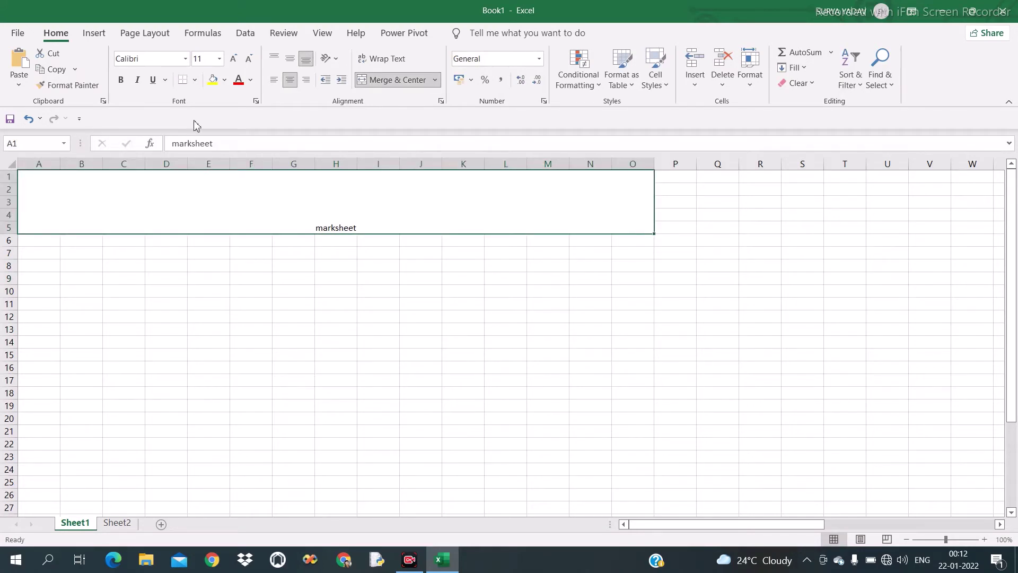
Format the merged 'marksheet' title as Algerian, 28 pt, bold, blue font
{"action": "left_click", "coordinate": [186, 59]}
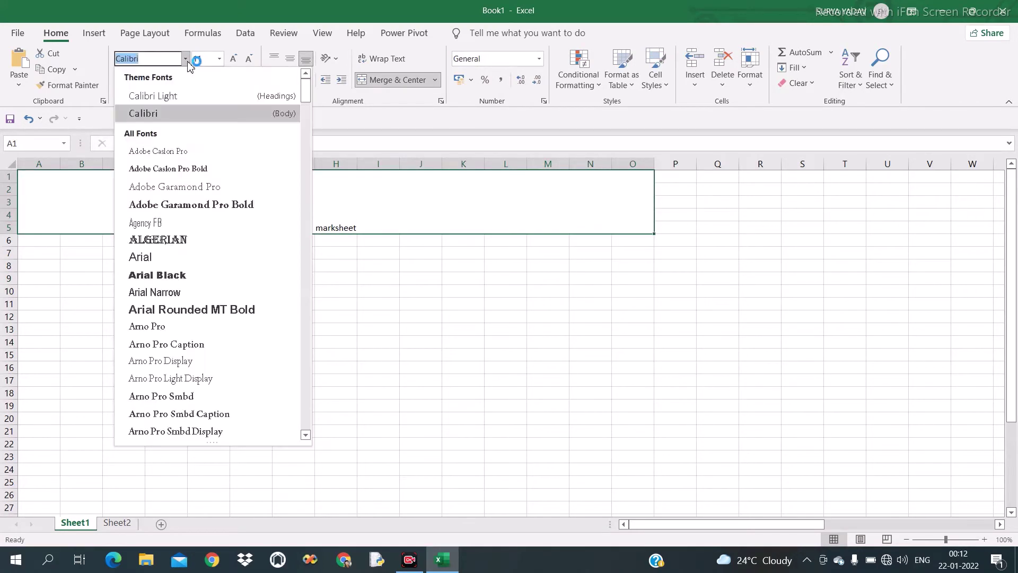
{"action": "left_click", "coordinate": [185, 239]}
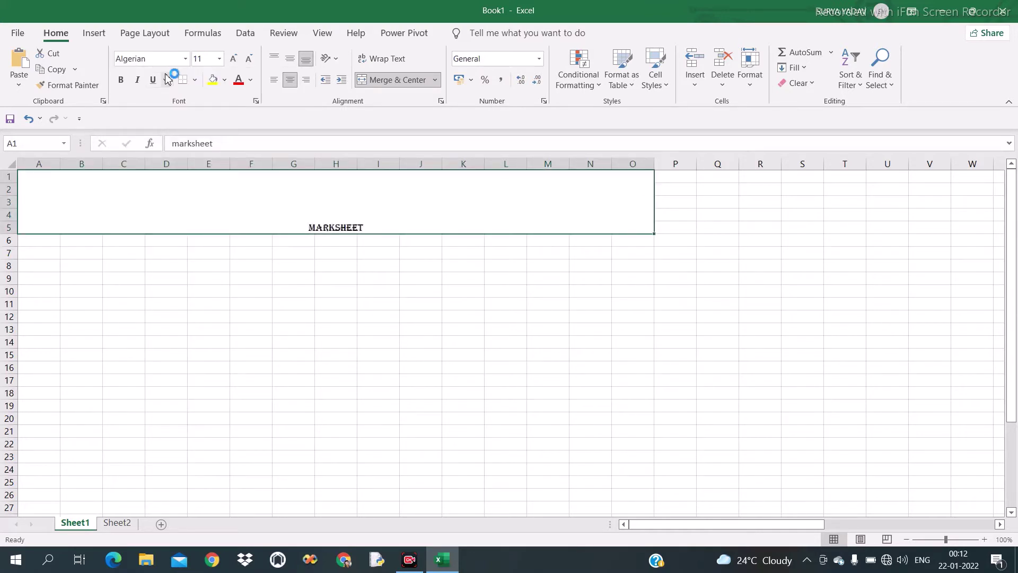
{"action": "left_click", "coordinate": [232, 61]}
{"action": "left_click", "coordinate": [233, 58]}
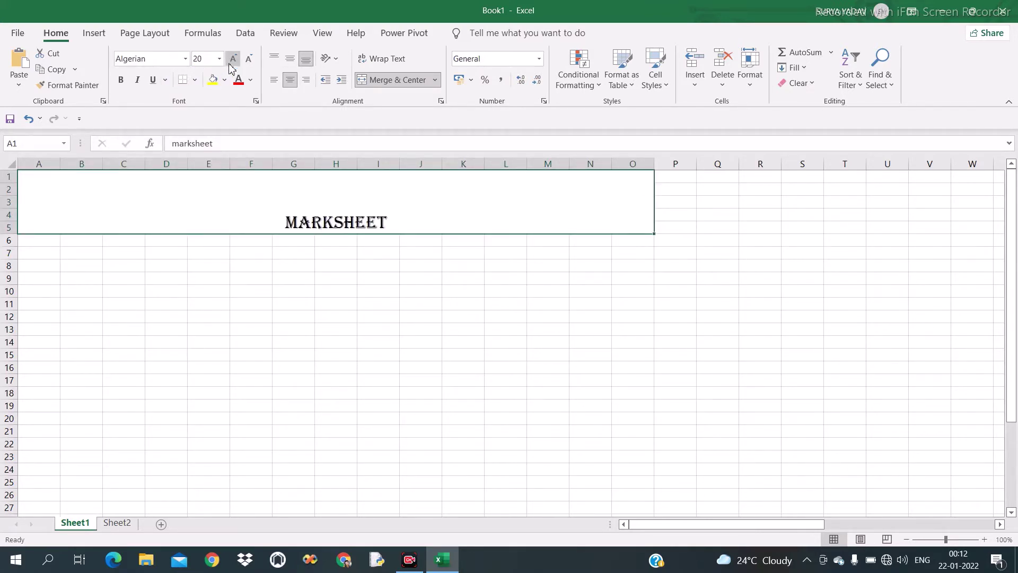
{"action": "left_click", "coordinate": [233, 59]}
{"action": "left_click", "coordinate": [233, 58]}
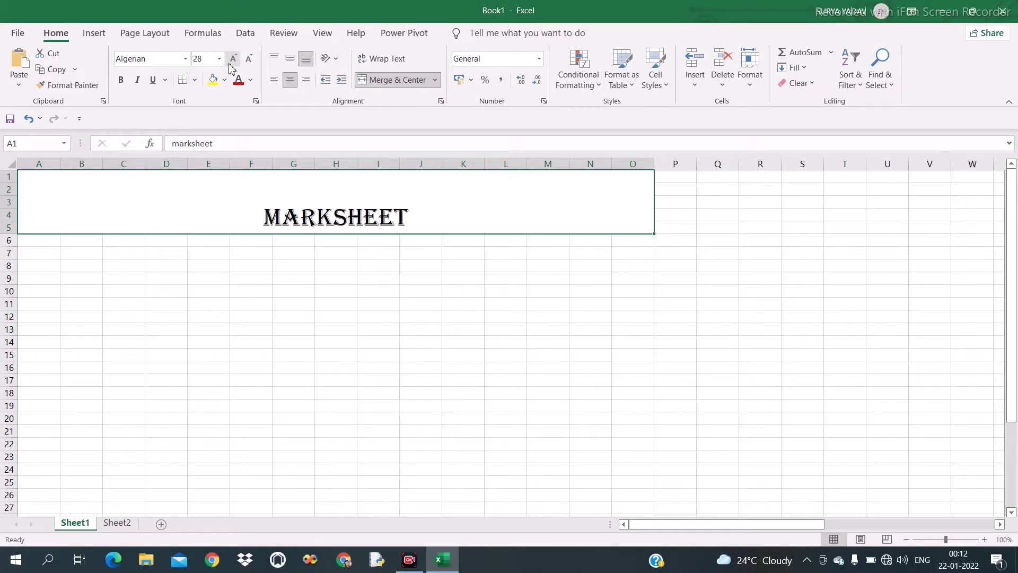
{"action": "left_click", "coordinate": [121, 79]}
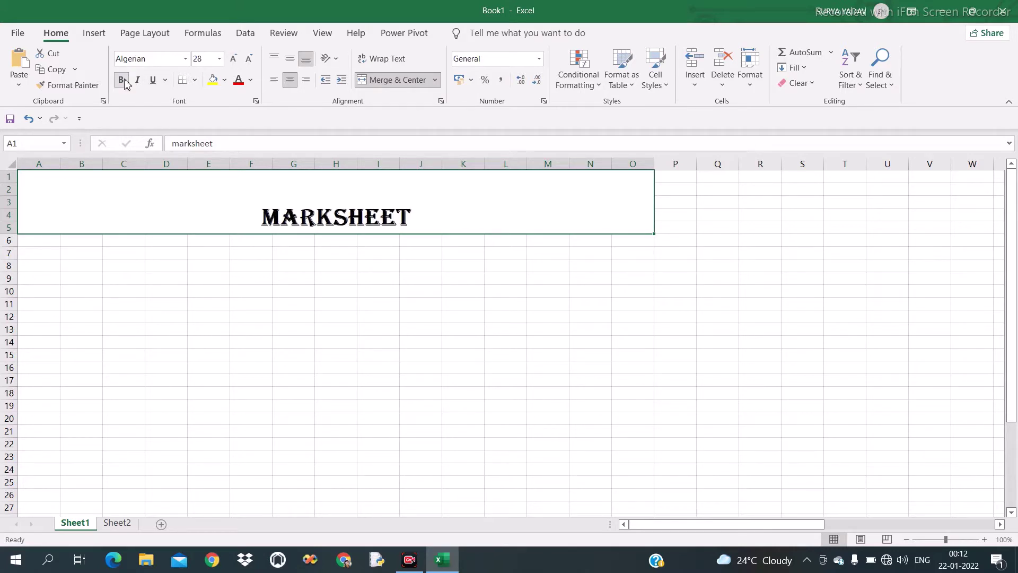
{"action": "left_click", "coordinate": [250, 79]}
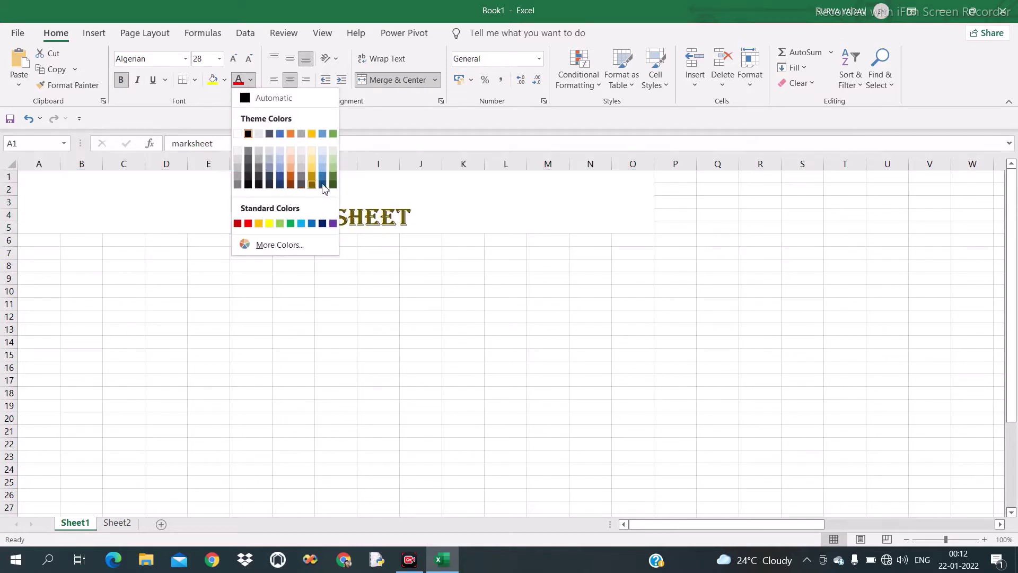
{"action": "left_click", "coordinate": [322, 184]}
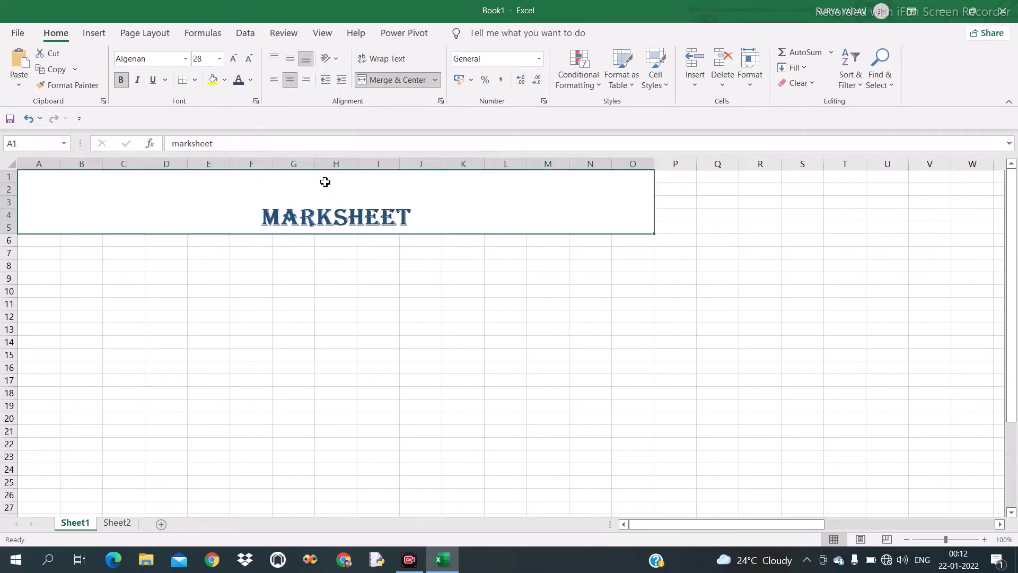
{"action": "left_click", "coordinate": [319, 268]}
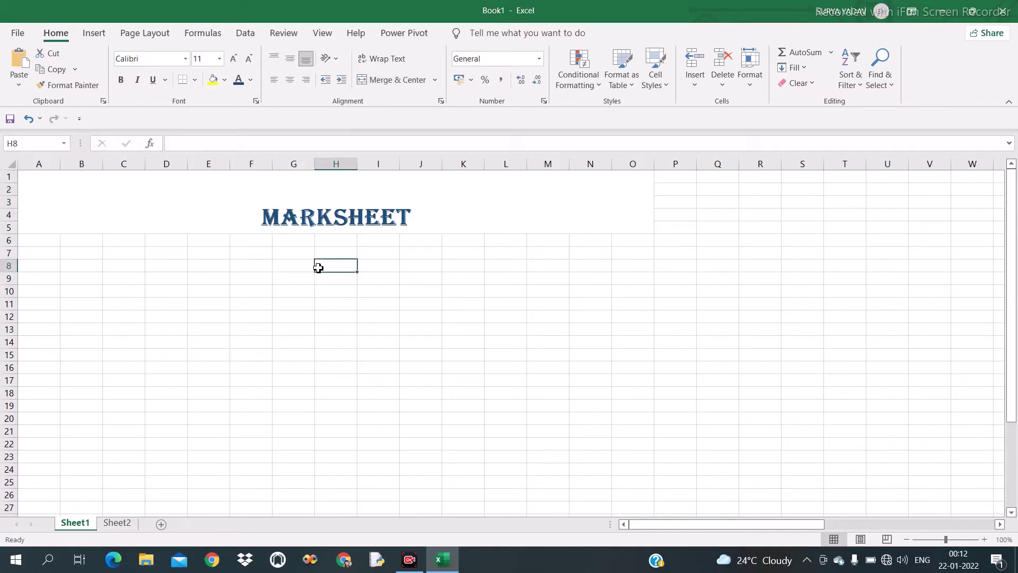
Type the row 7 headers 'name' and 'hindi', and begin the english header
{"action": "left_click", "coordinate": [52, 256]}
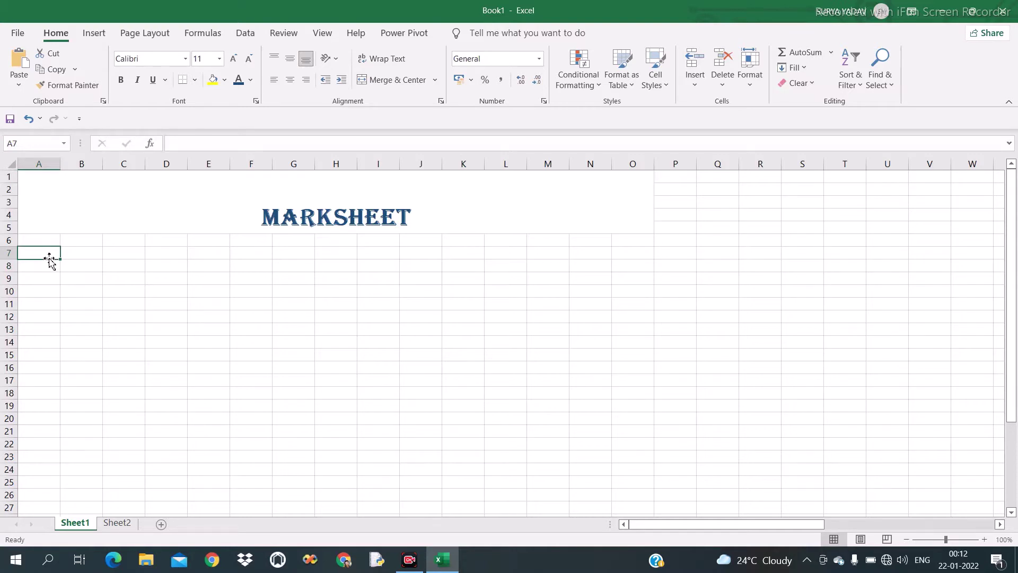
{"action": "type", "text": "name"}
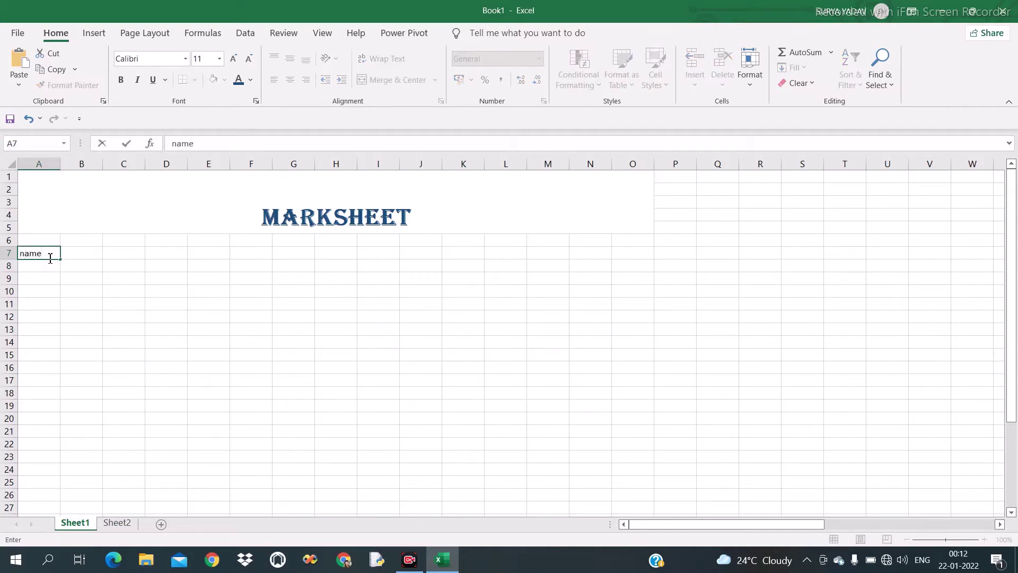
{"action": "key", "text": "Return"}
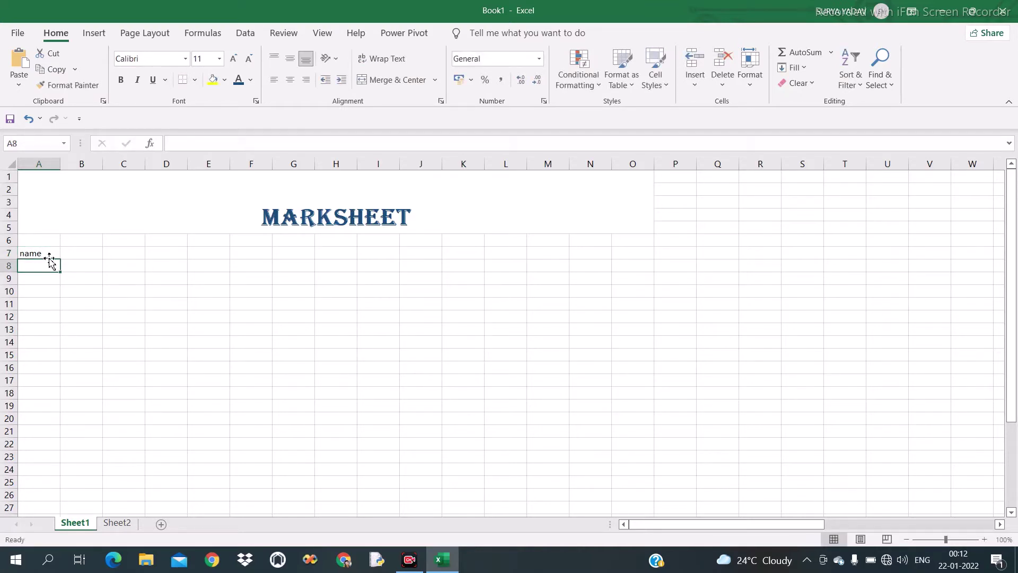
{"action": "left_click", "coordinate": [49, 258]}
{"action": "key", "text": "Right"}
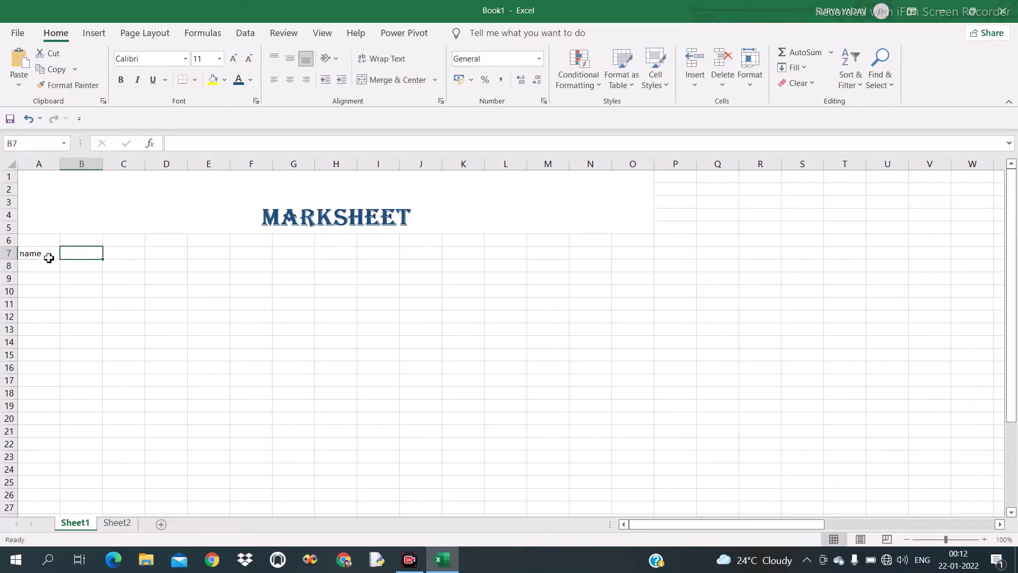
{"action": "type", "text": "hin"}
{"action": "key", "text": "BackSpace"}
{"action": "key", "text": "BackSpace"}
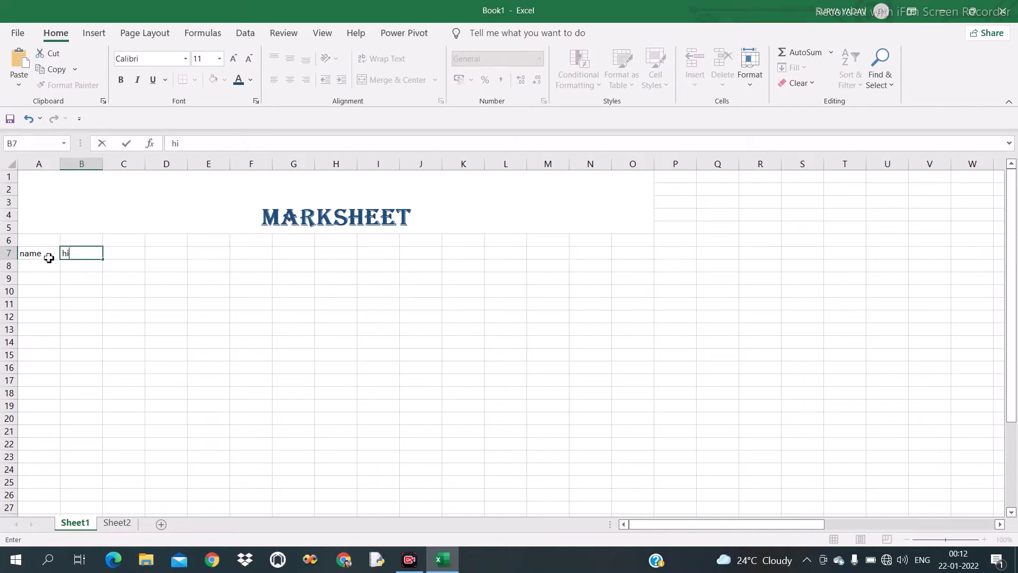
{"action": "type", "text": "indi"}
{"action": "key", "text": "Tab"}
{"action": "type", "text": "en"}
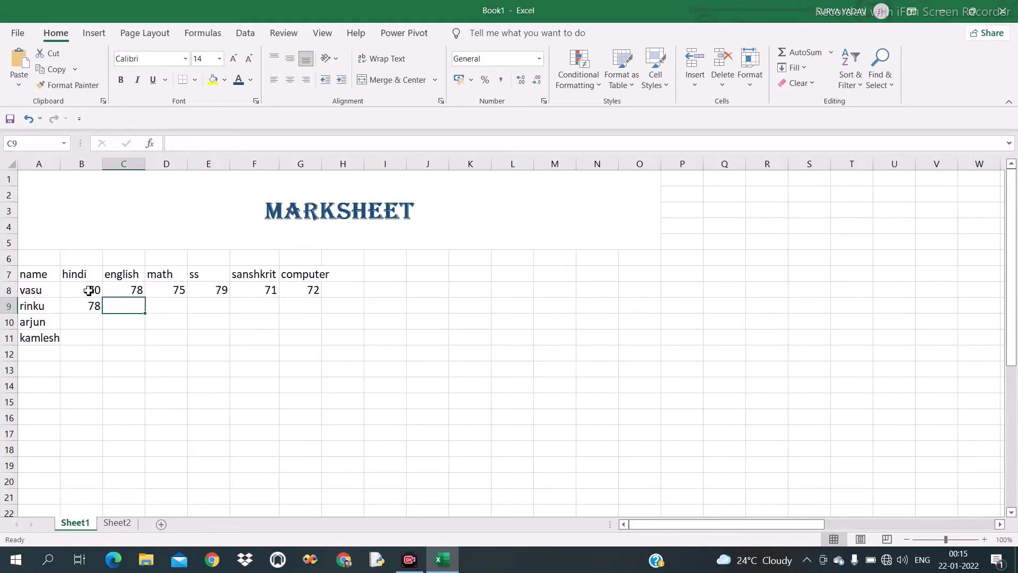
Check the first student's six subject marks in B8 through G8
{"action": "left_click", "coordinate": [88, 289]}
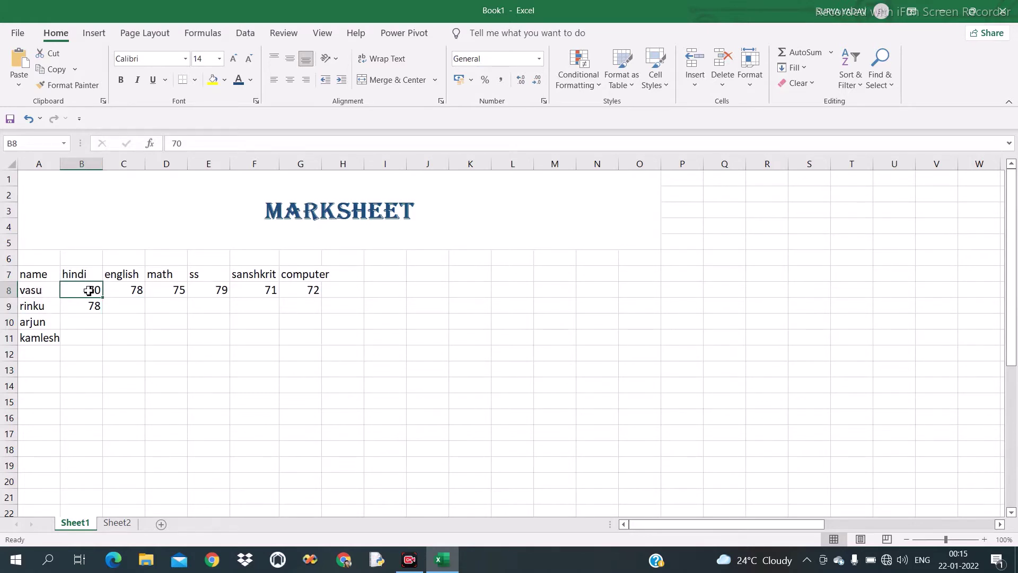
{"action": "left_click", "coordinate": [135, 290]}
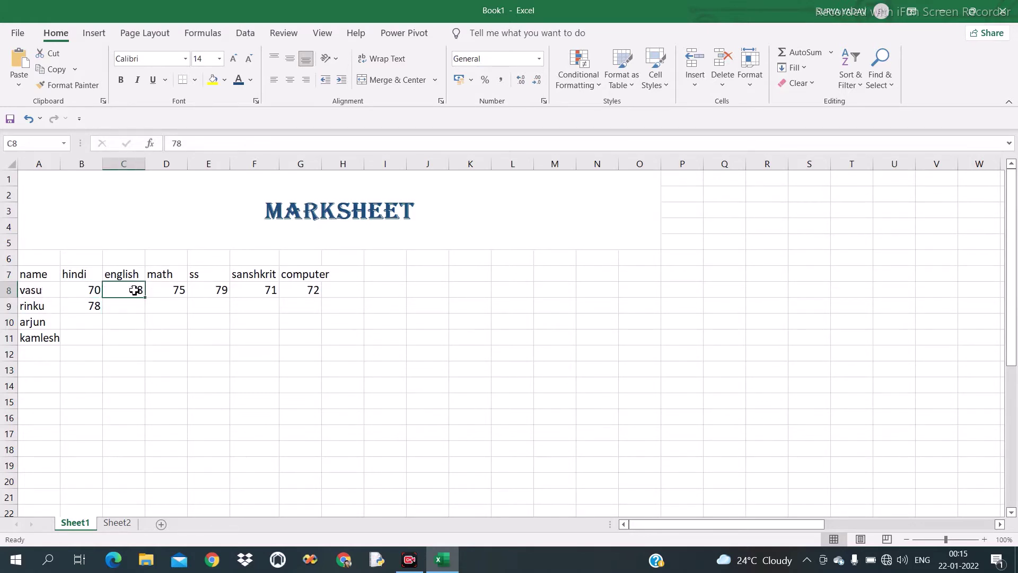
{"action": "left_click", "coordinate": [168, 290]}
{"action": "left_click", "coordinate": [208, 289]}
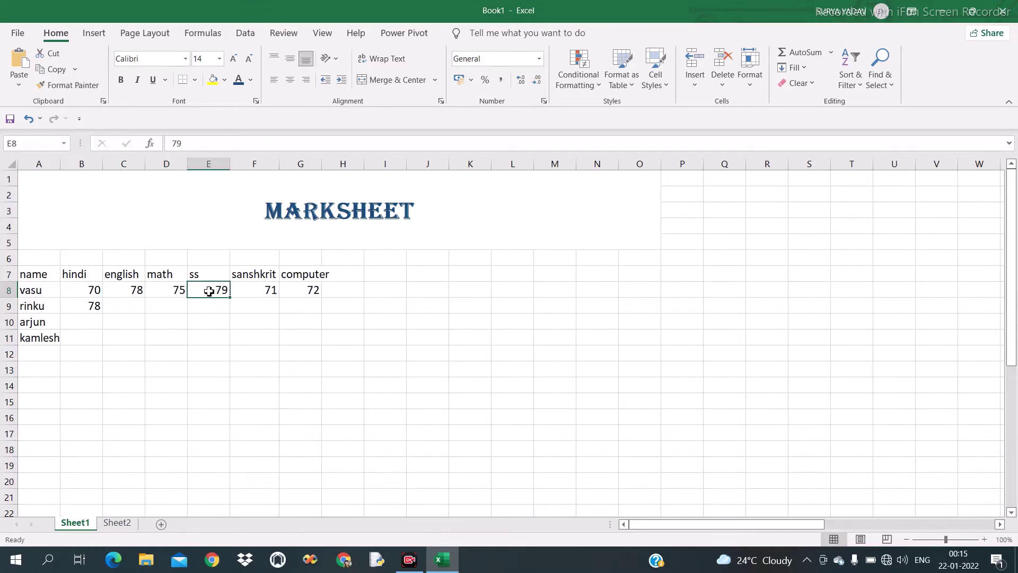
{"action": "left_click", "coordinate": [252, 290]}
{"action": "left_click", "coordinate": [294, 289]}
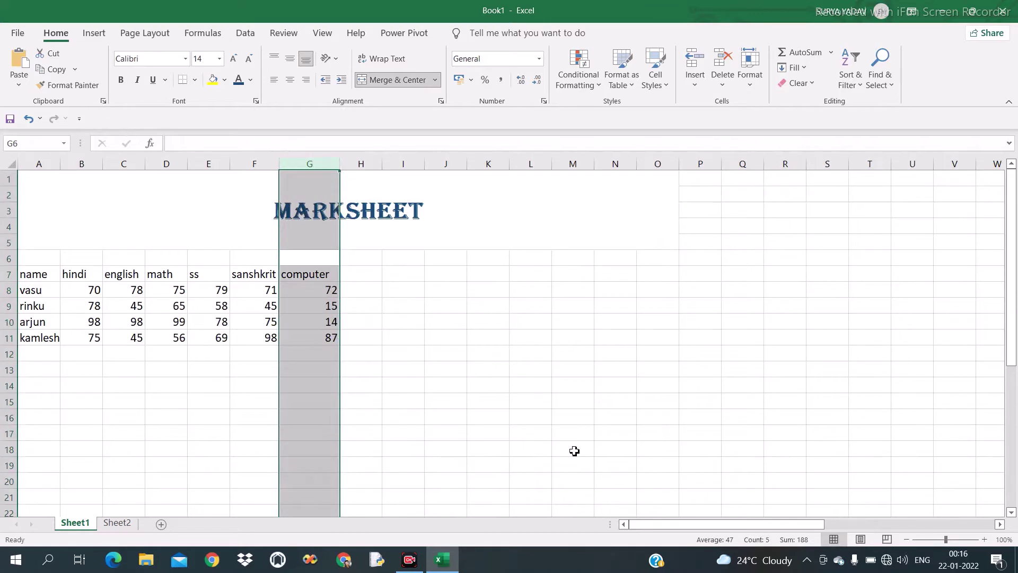
Add a 'total' header in H7 and enter =B8+C8+D8+E8+F8+G8 in H8
{"action": "left_click", "coordinate": [367, 274]}
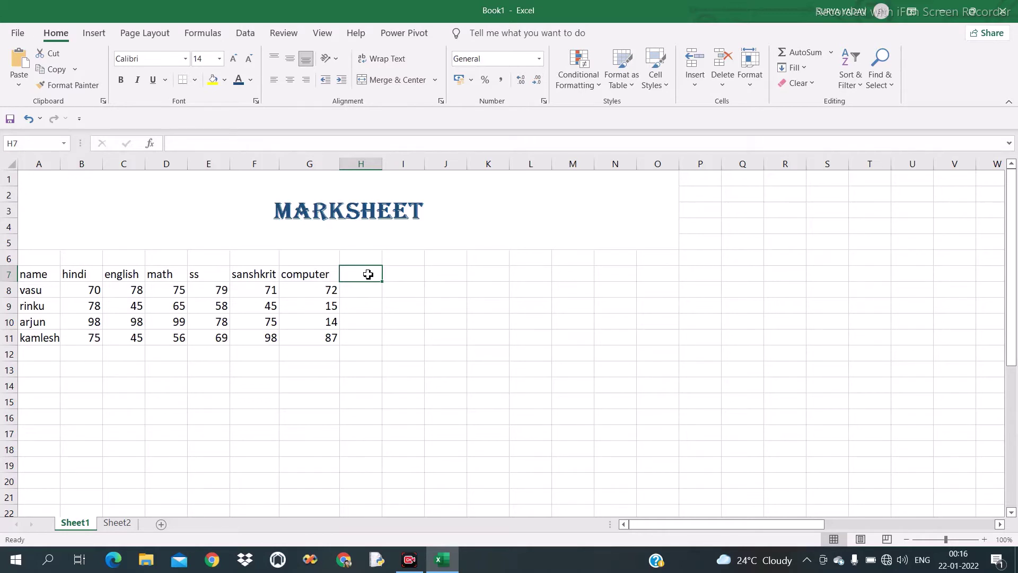
{"action": "type", "text": "tot"}
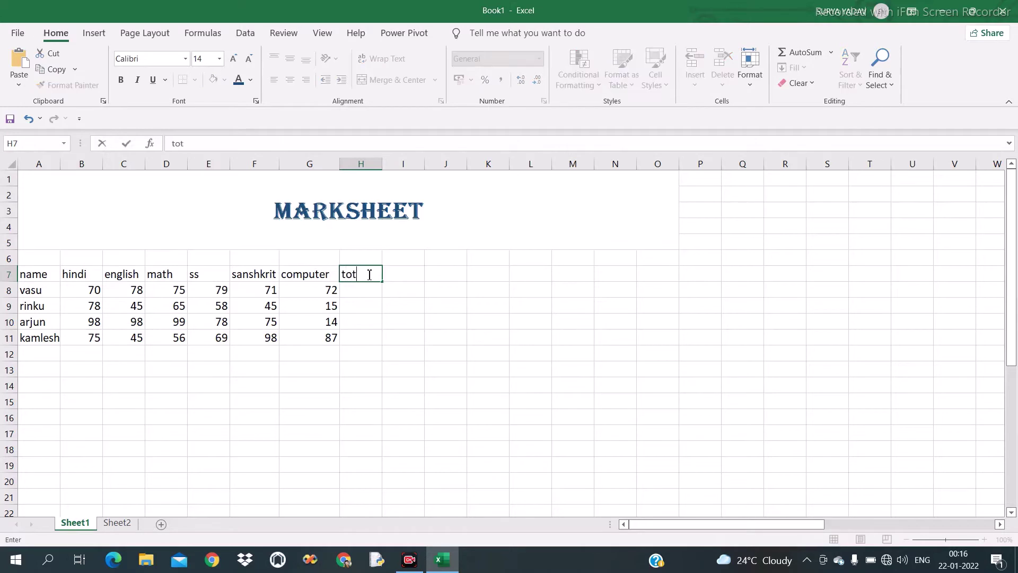
{"action": "type", "text": "al"}
{"action": "key", "text": "Return"}
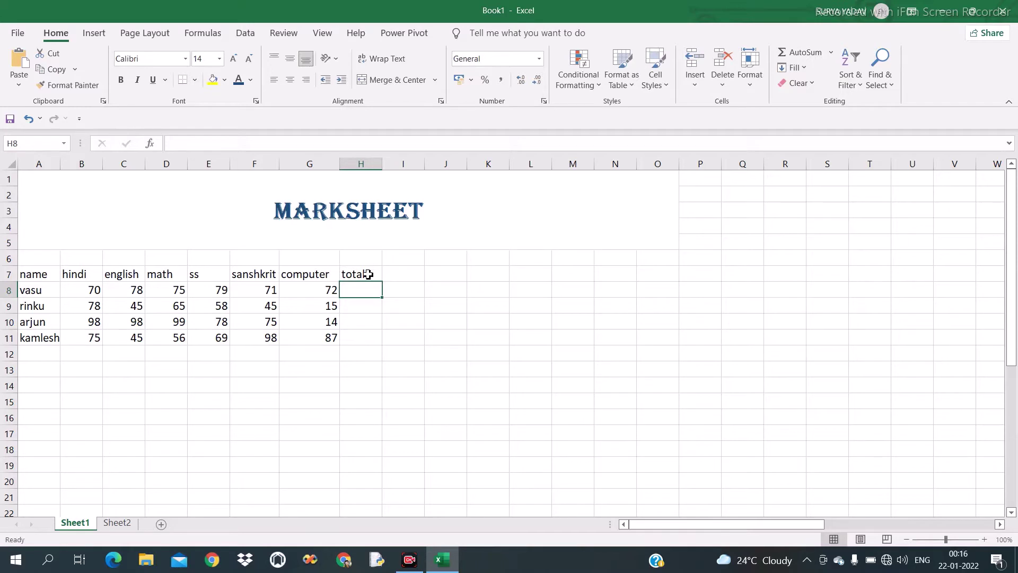
{"action": "type", "text": "="}
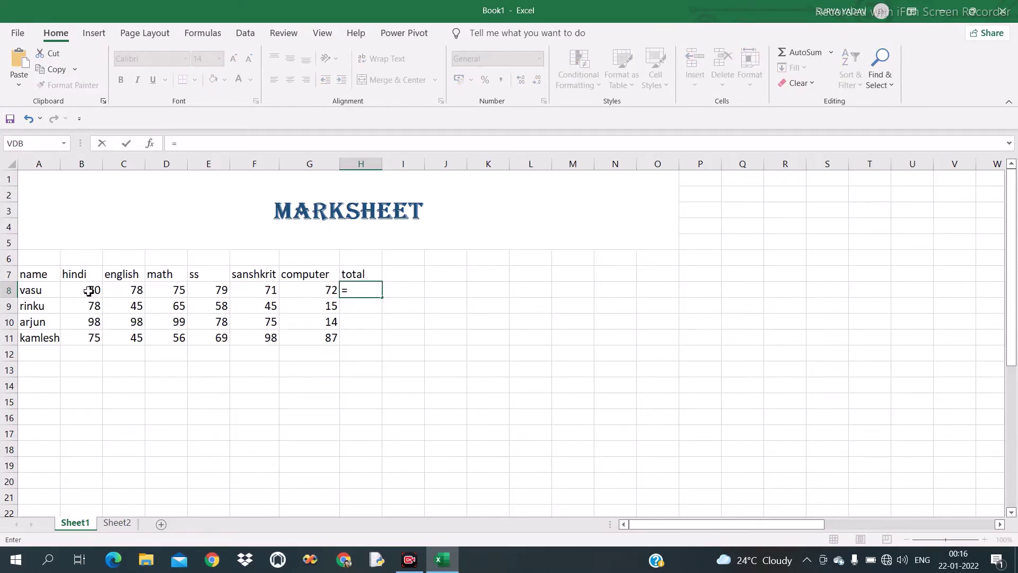
{"action": "left_click", "coordinate": [88, 291]}
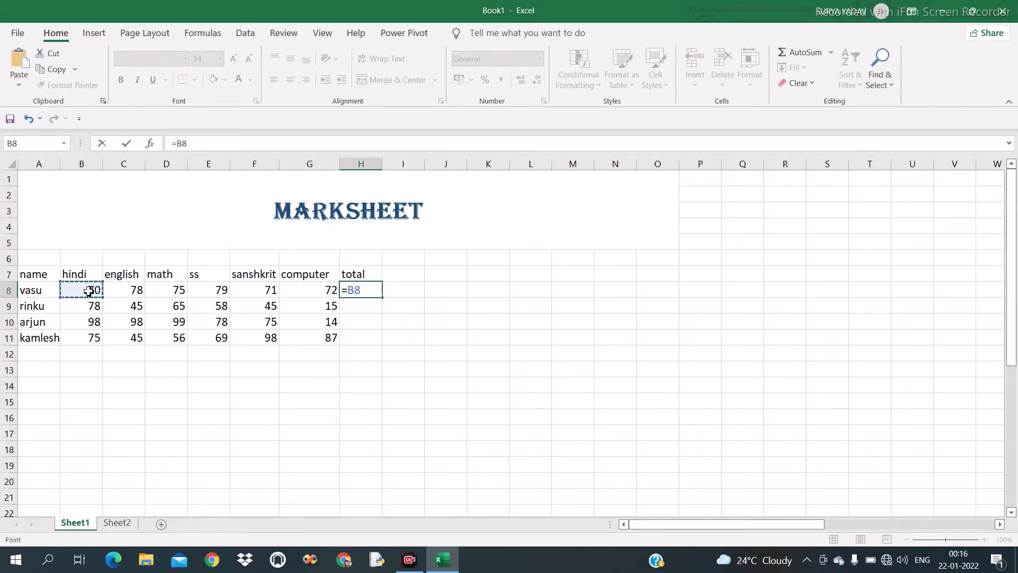
{"action": "type", "text": "+"}
{"action": "left_click", "coordinate": [129, 289]}
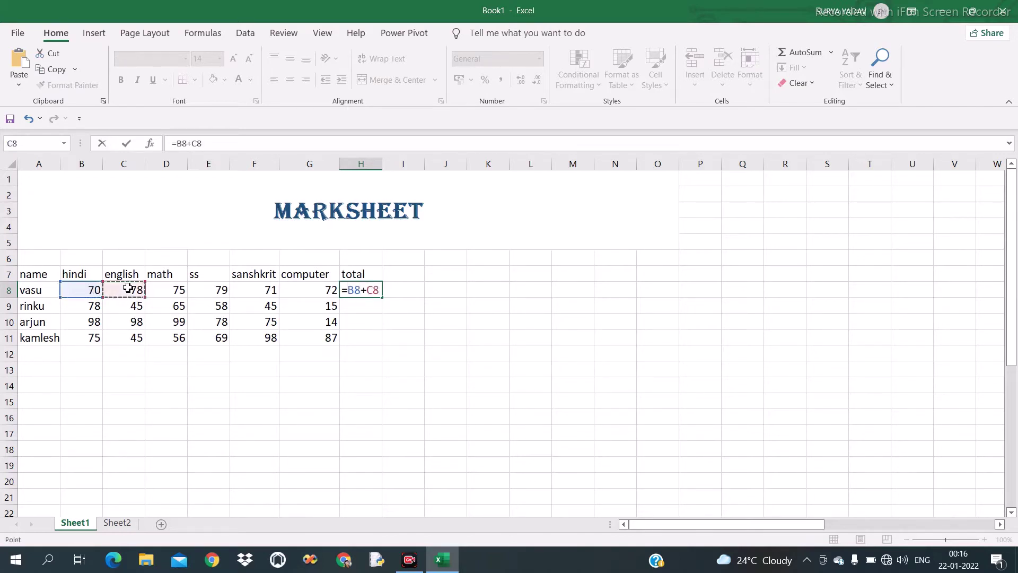
{"action": "type", "text": "+"}
{"action": "left_click", "coordinate": [168, 288]}
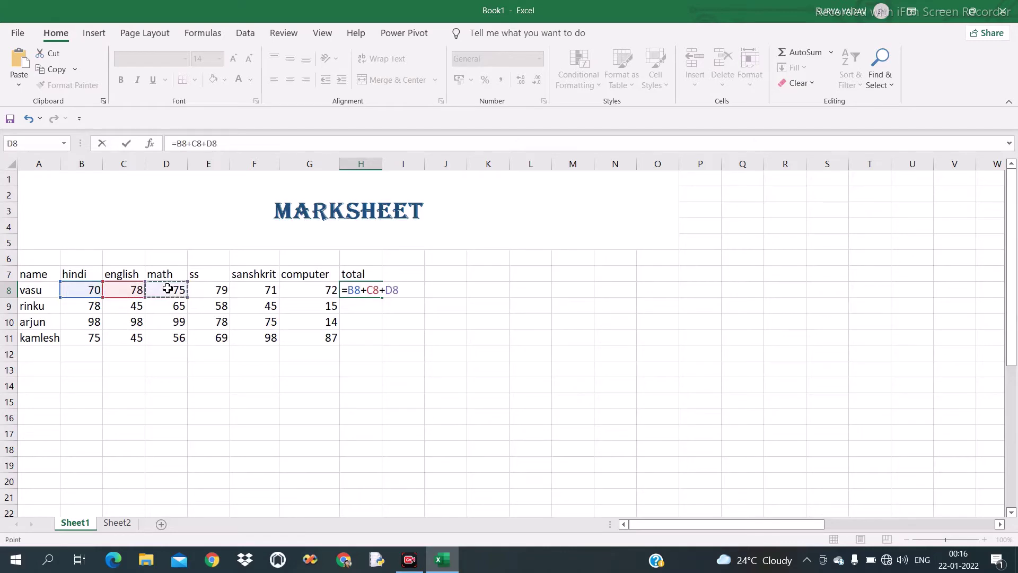
{"action": "type", "text": "+"}
{"action": "left_click", "coordinate": [209, 288]}
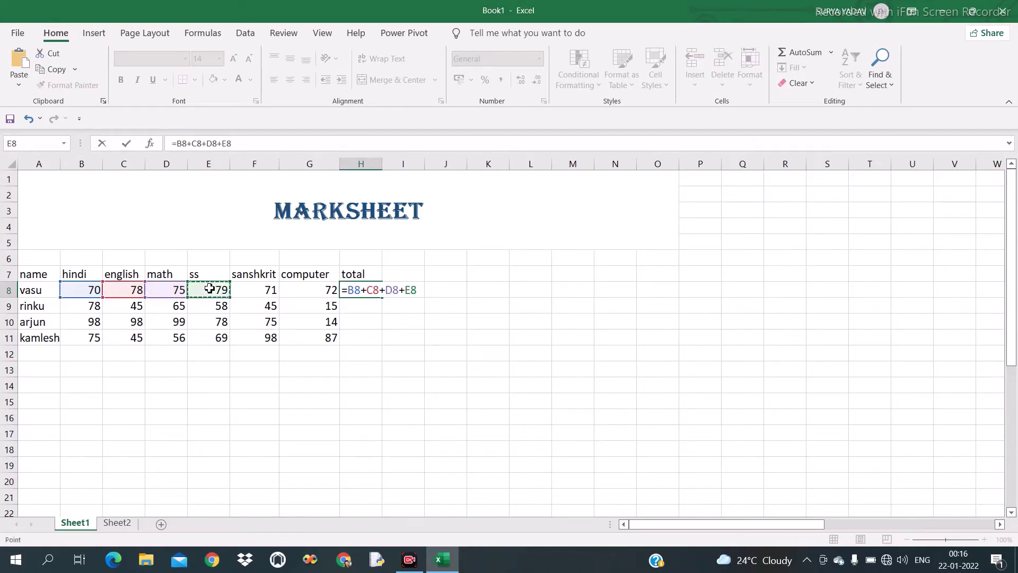
{"action": "type", "text": "+"}
{"action": "left_click", "coordinate": [261, 290]}
{"action": "type", "text": "+"}
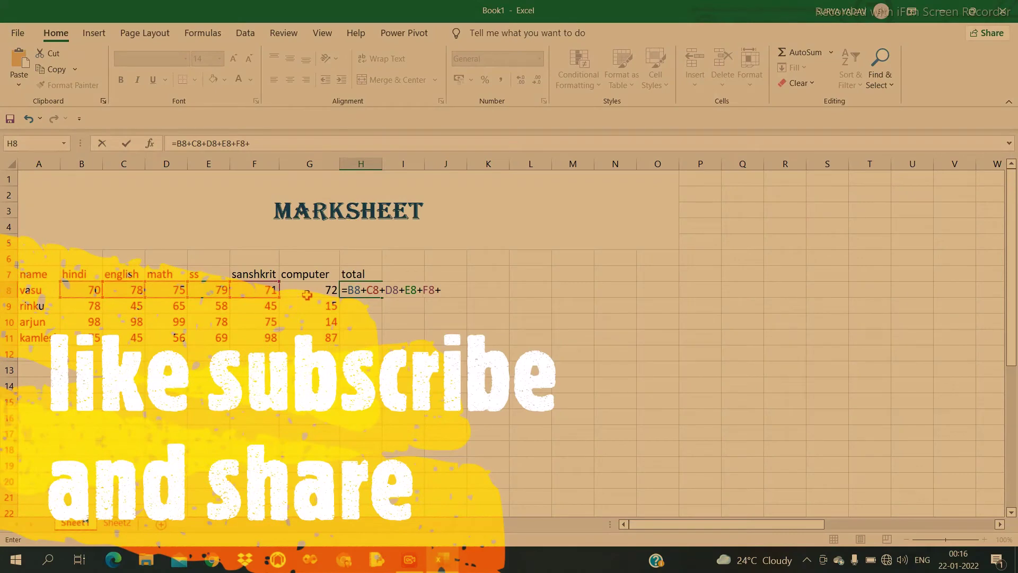
{"action": "left_click", "coordinate": [310, 291]}
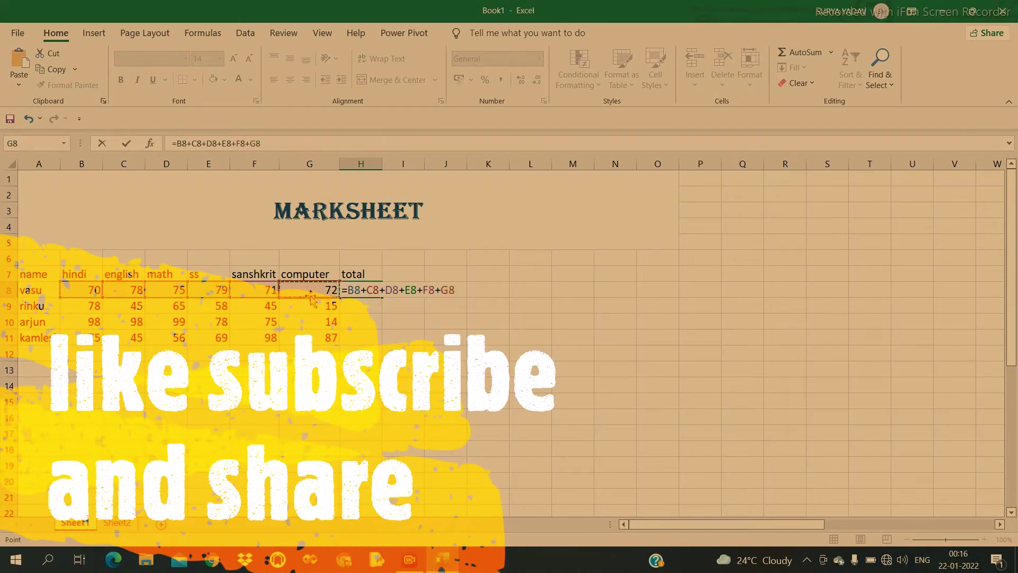
{"action": "type", "text": "+"}
{"action": "key", "text": "BackSpace"}
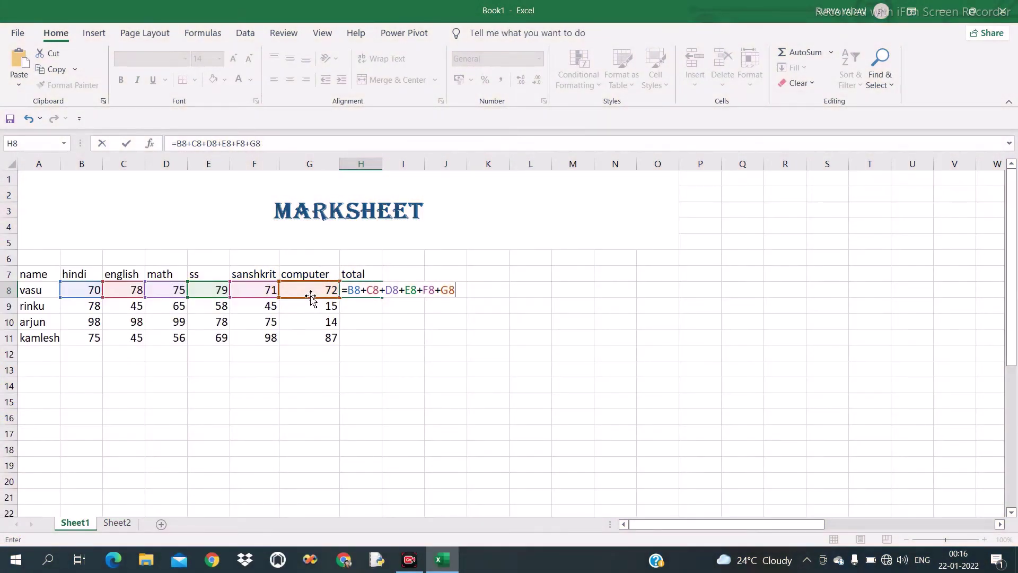
{"action": "key", "text": "Return"}
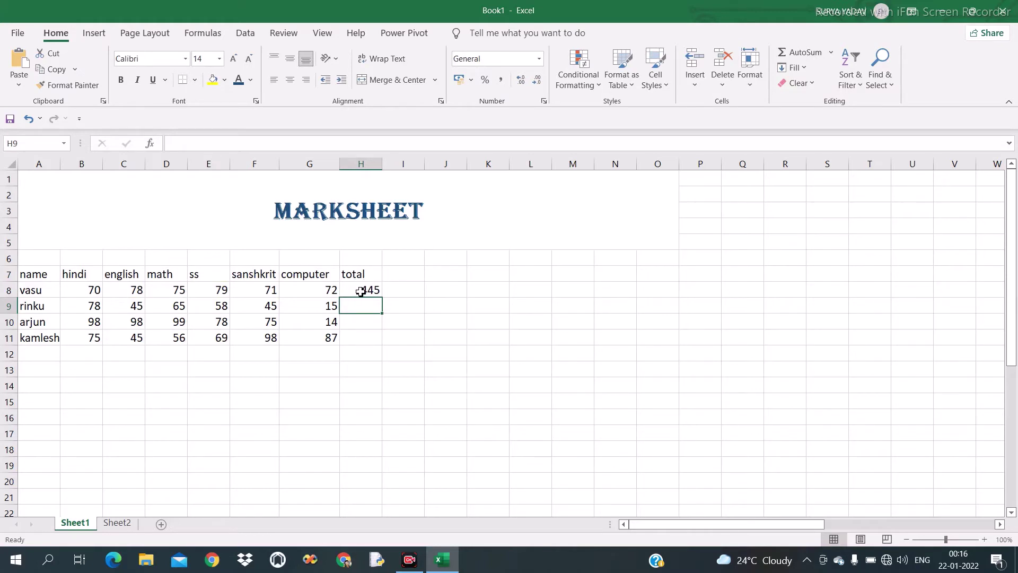
Fill the total formula down to H11, giving 445, 306, 462 and 430
{"action": "left_click", "coordinate": [360, 291]}
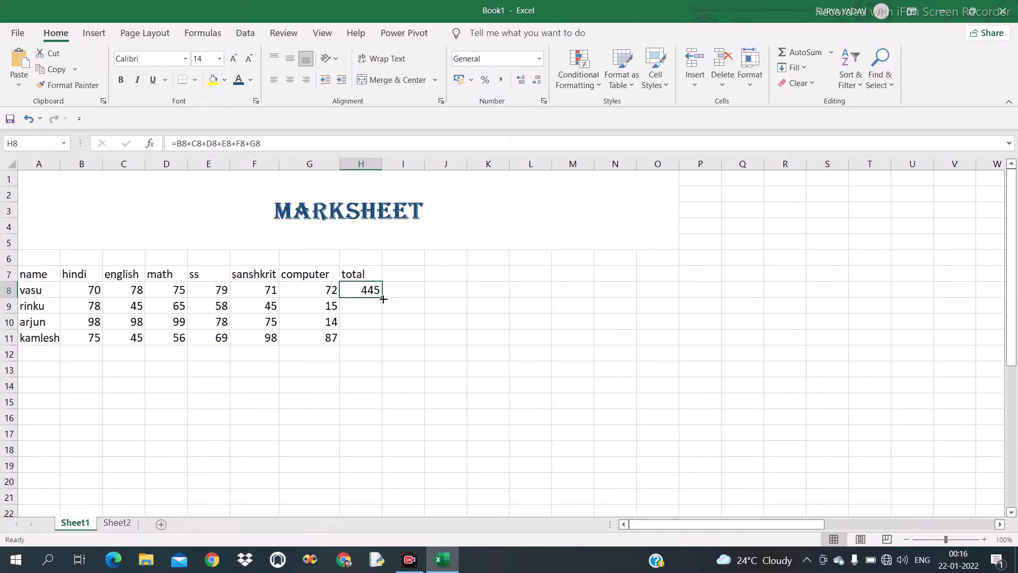
{"action": "left_click_drag", "start_coordinate": [383, 299], "coordinate": [385, 345]}
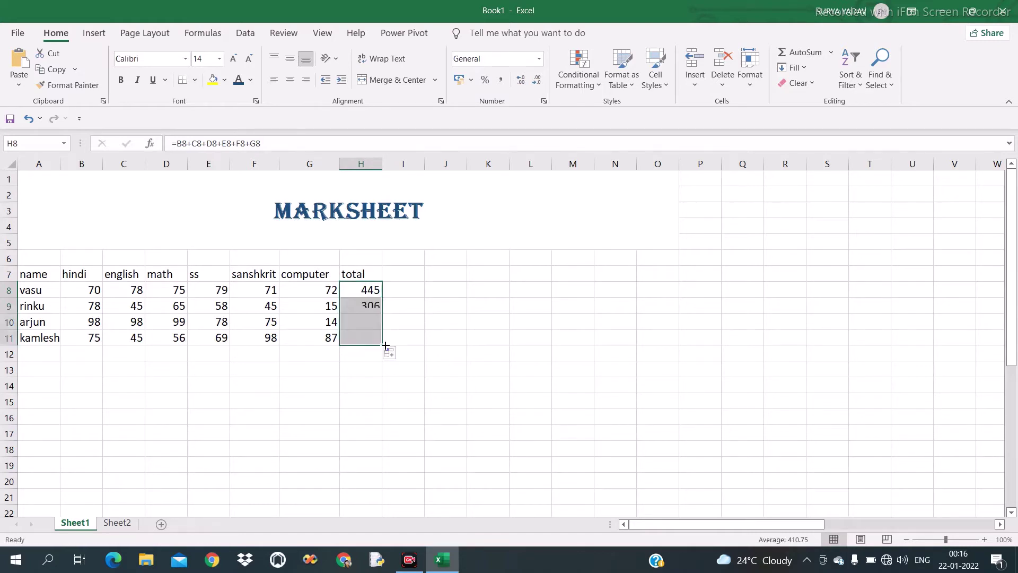
{"action": "left_click", "coordinate": [369, 311]}
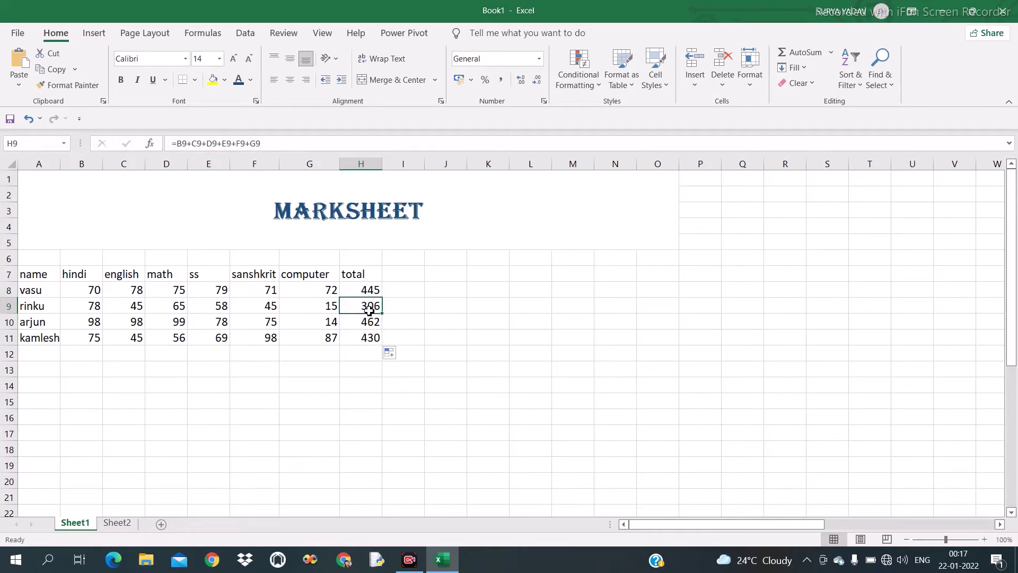
{"action": "key", "text": "Down"}
{"action": "key", "text": "Down"}
{"action": "key", "text": "Up"}
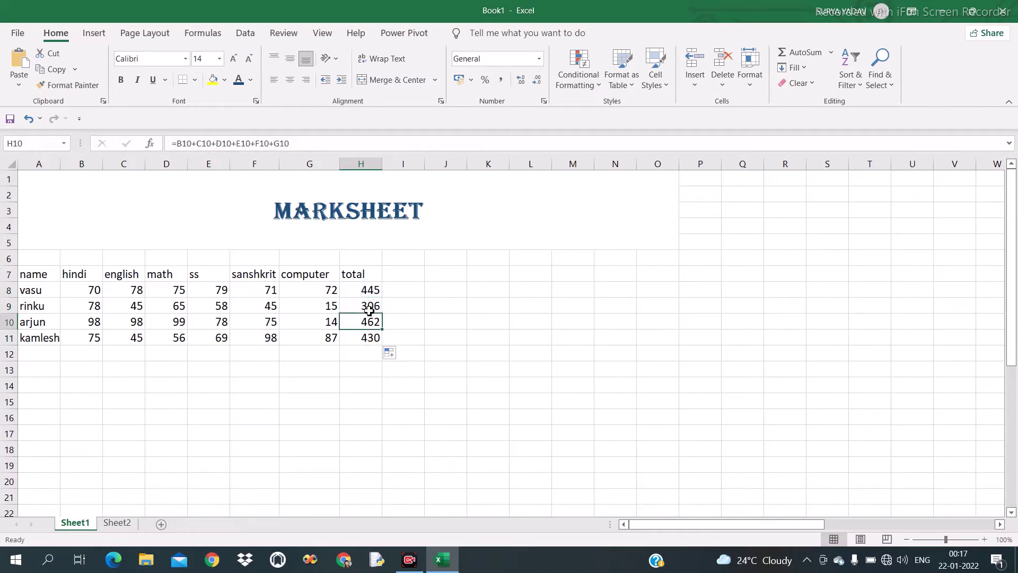
{"action": "key", "text": "Up"}
{"action": "key", "text": "Up"}
{"action": "key", "text": "Down"}
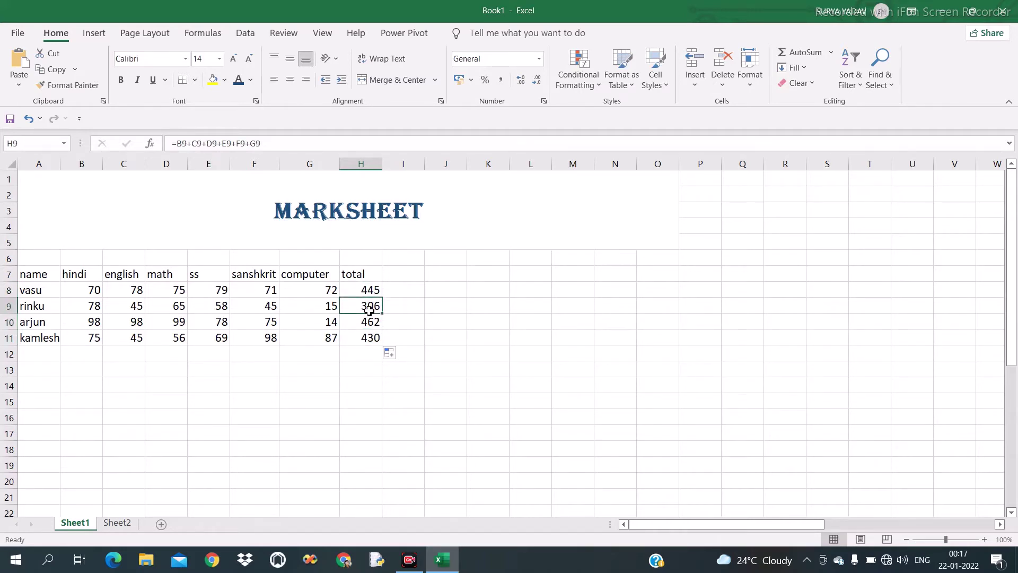
{"action": "key", "text": "Down"}
{"action": "key", "text": "Down"}
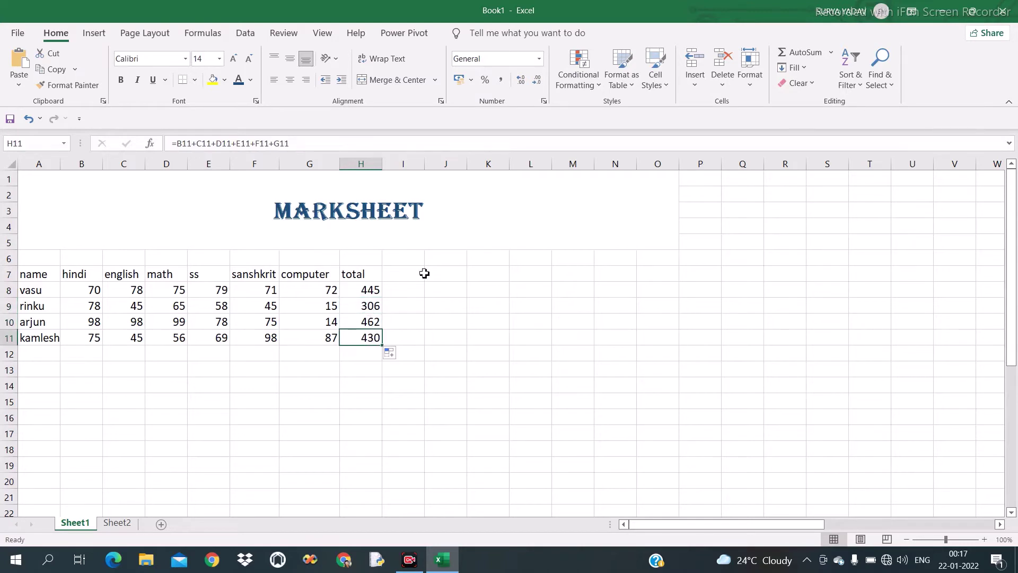
{"action": "left_click", "coordinate": [395, 272]}
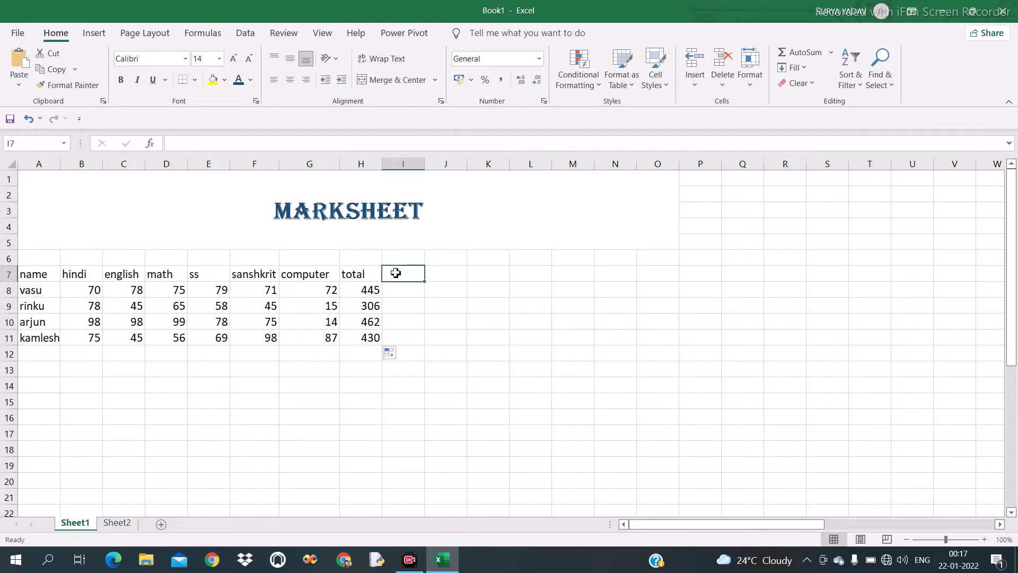
Add an 'average' header in I7 and enter =H8/6 in I8
{"action": "type", "text": "avera"}
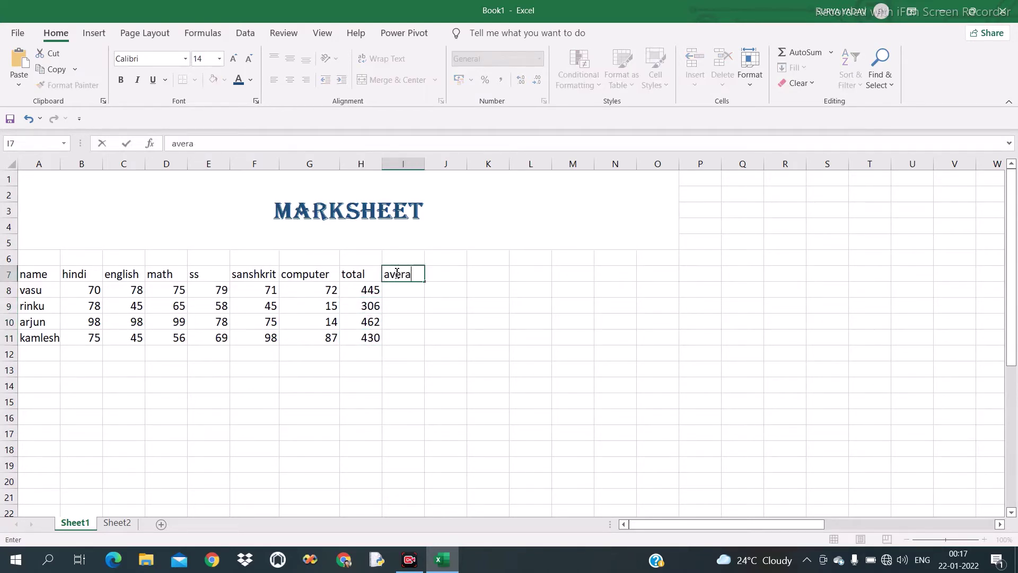
{"action": "type", "text": "ge"}
{"action": "left_click", "coordinate": [412, 289]}
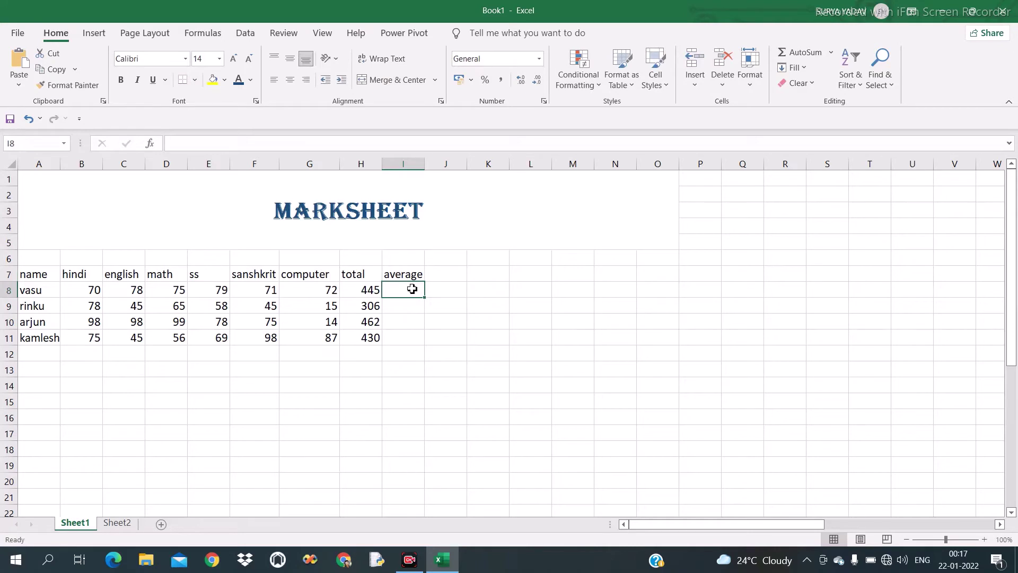
{"action": "type", "text": "="}
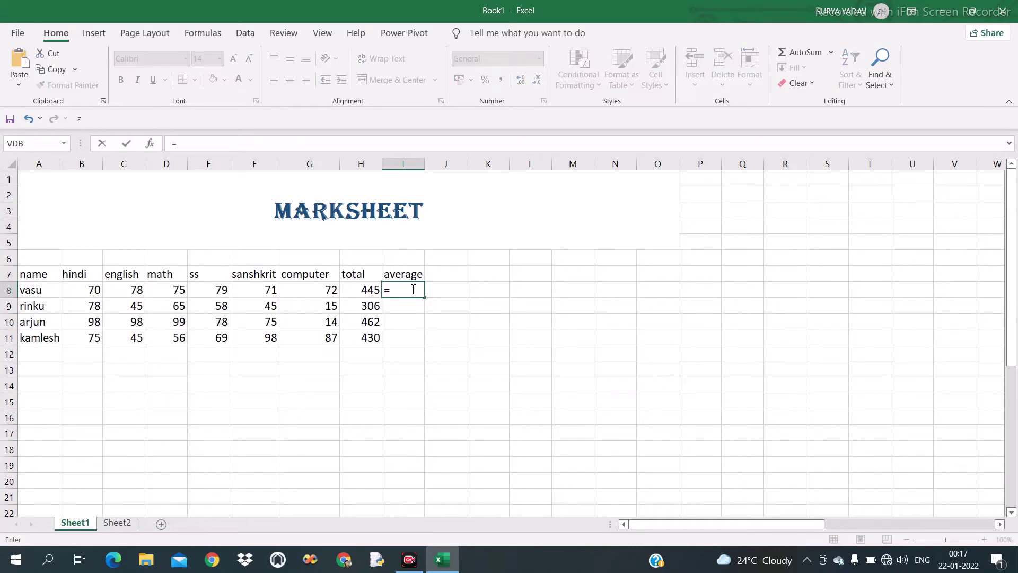
{"action": "left_click", "coordinate": [367, 289]}
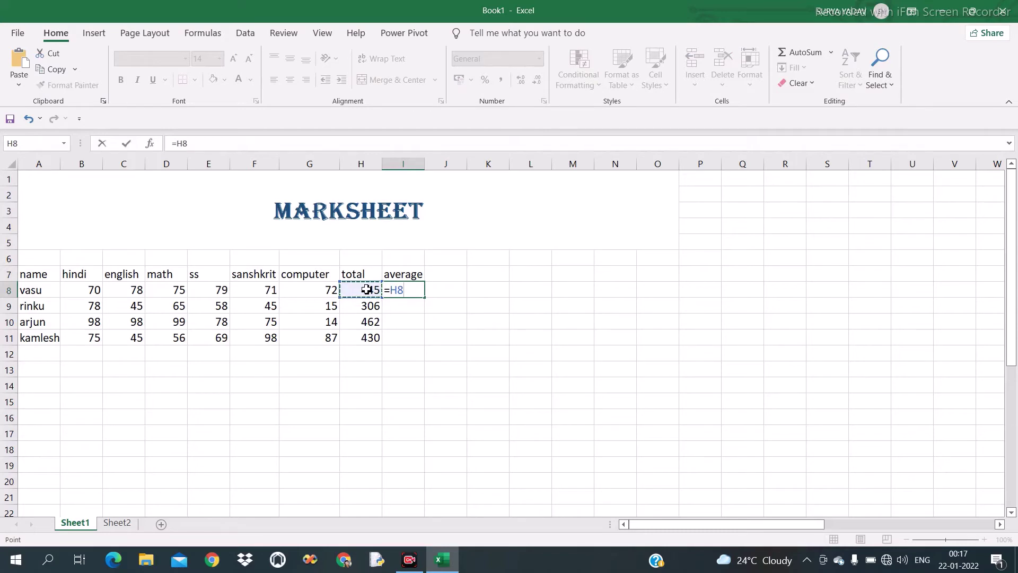
{"action": "type", "text": "/"}
{"action": "type", "text": "6"}
{"action": "key", "text": "Return"}
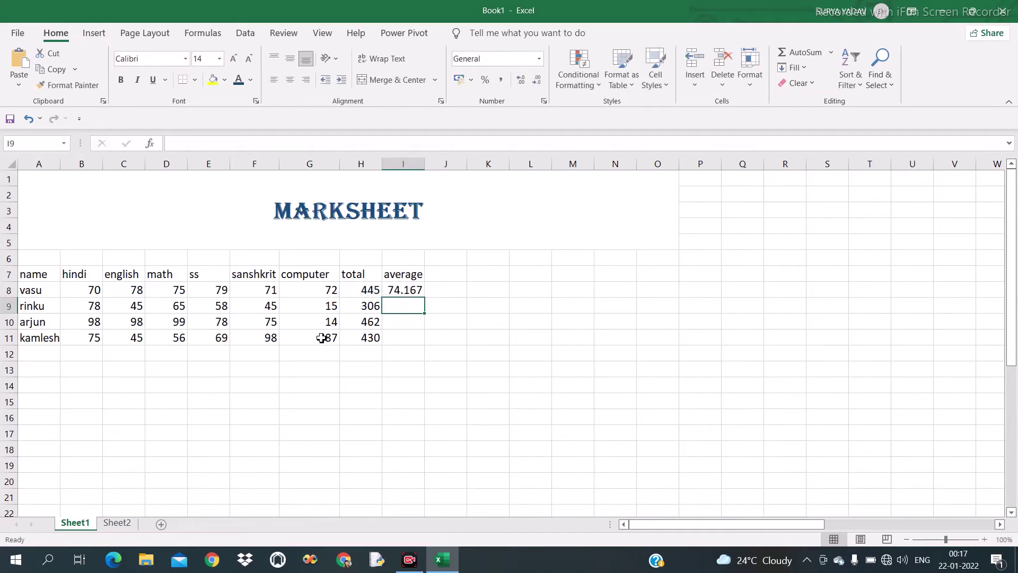
Fill the average formula down to I11, giving 74.167, 51, 77 and 71.667
{"action": "left_click", "coordinate": [404, 292]}
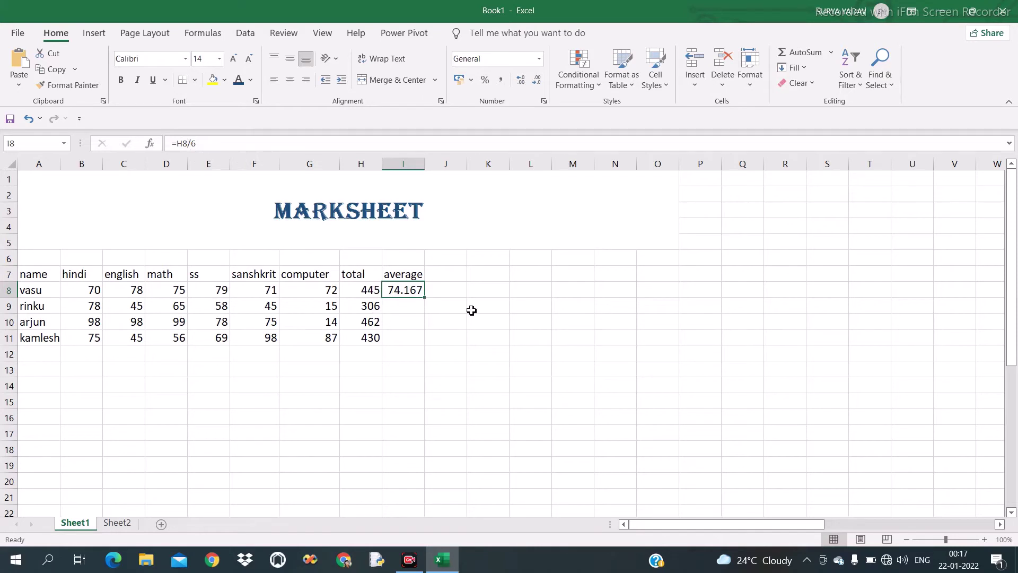
{"action": "double_click", "coordinate": [427, 298]}
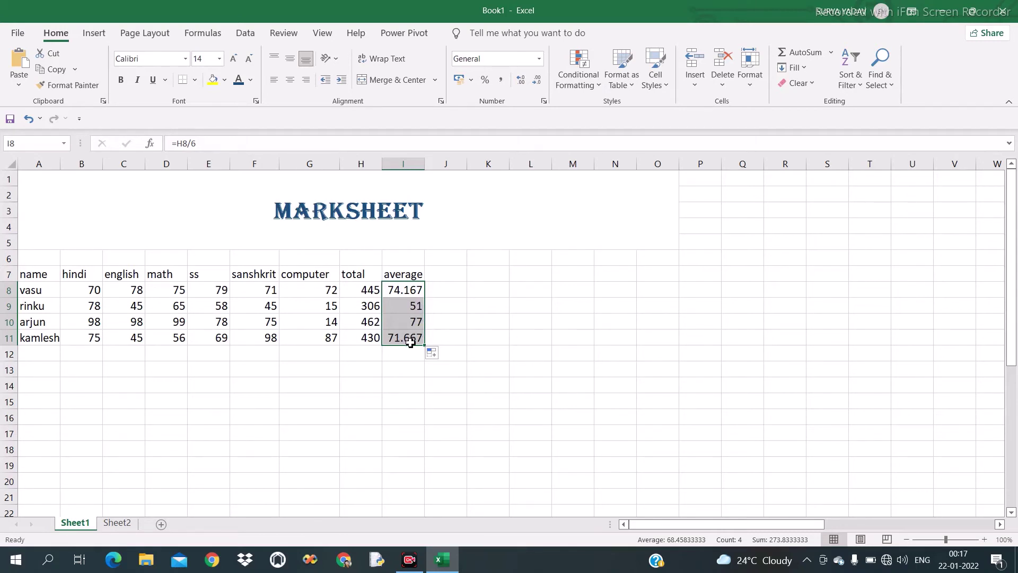
{"action": "left_click", "coordinate": [447, 275]}
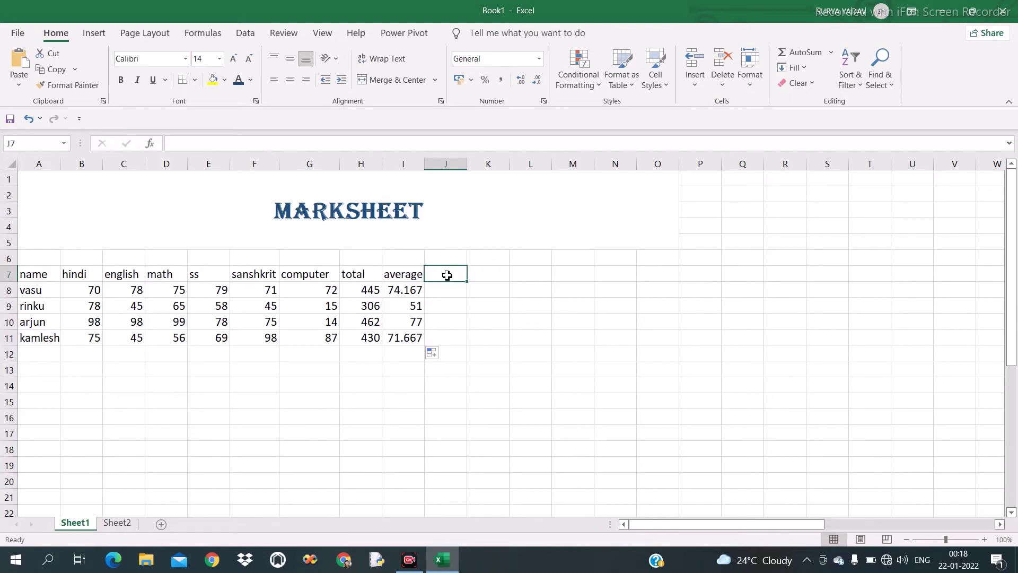
Head column J 'class1', enter =IF(I8<35,"fail","pass") in J8 and fill it down to J11
{"action": "type", "text": "class"}
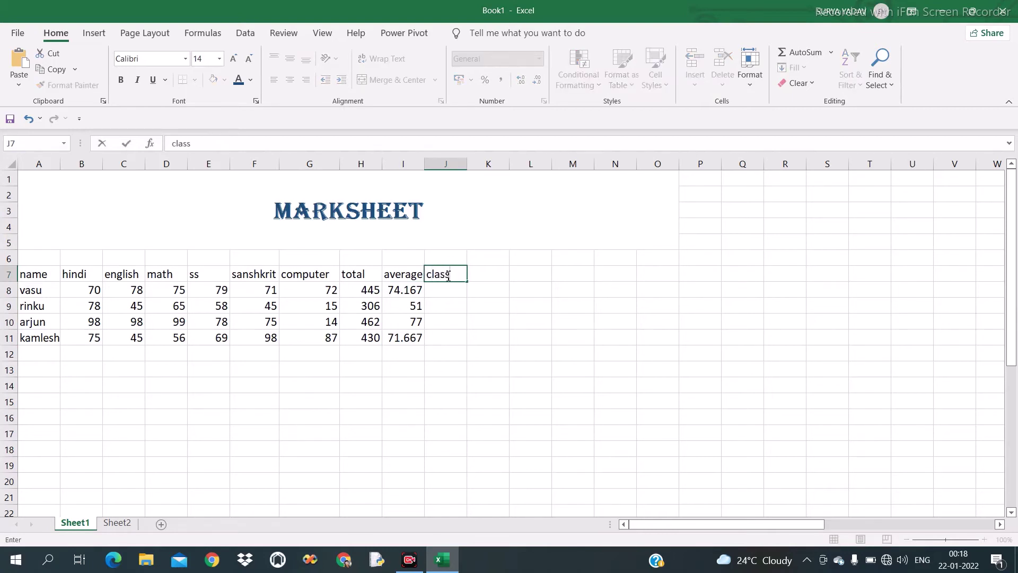
{"action": "type", "text": "1"}
{"action": "key", "text": "Return"}
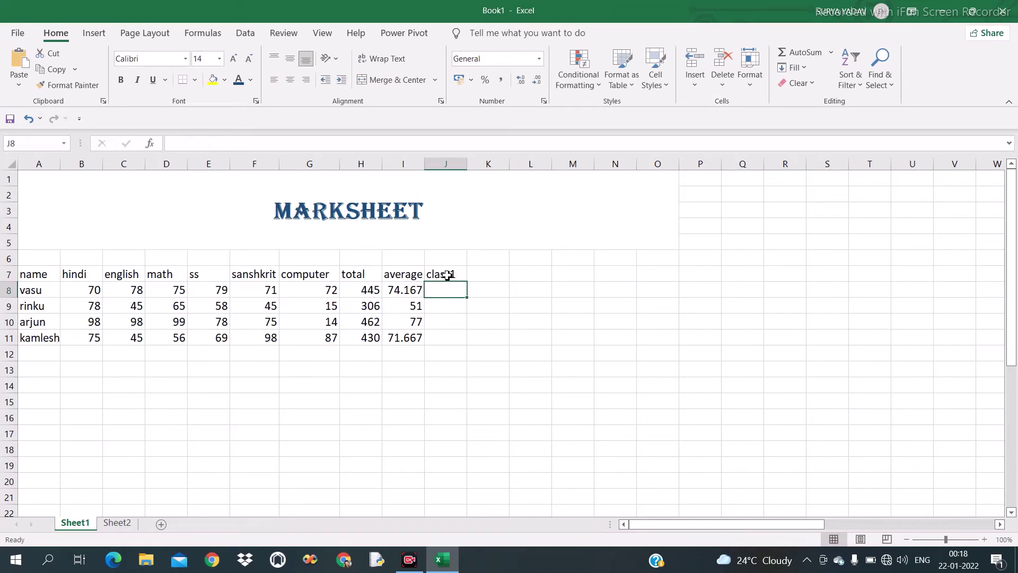
{"action": "type", "text": "=if"}
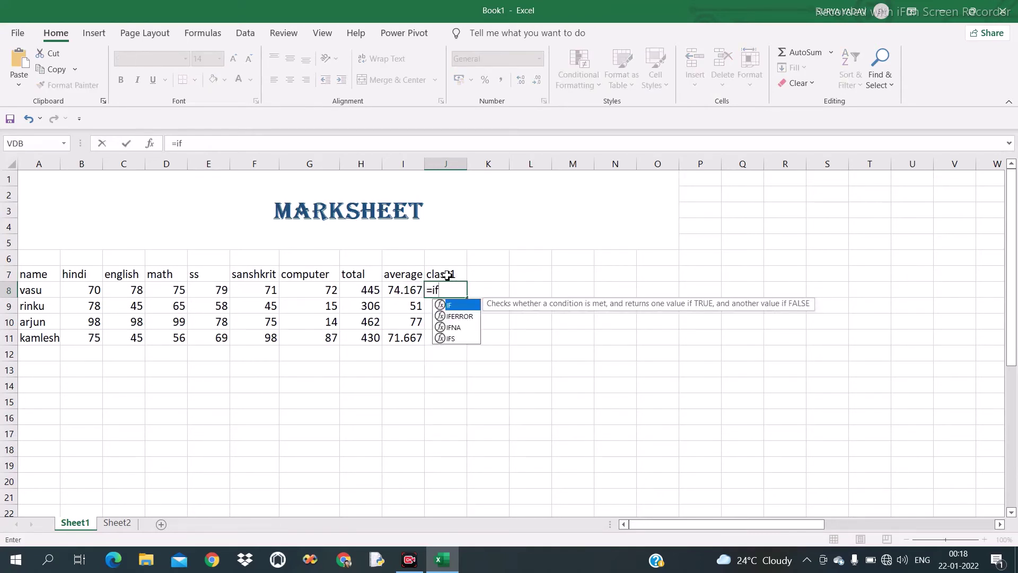
{"action": "type", "text": "("}
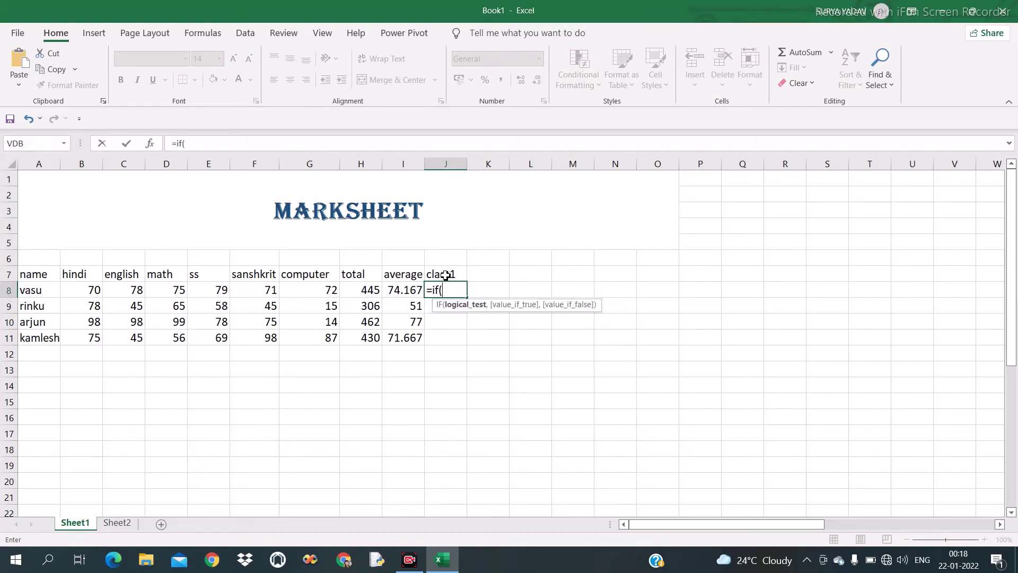
{"action": "left_click", "coordinate": [403, 291]}
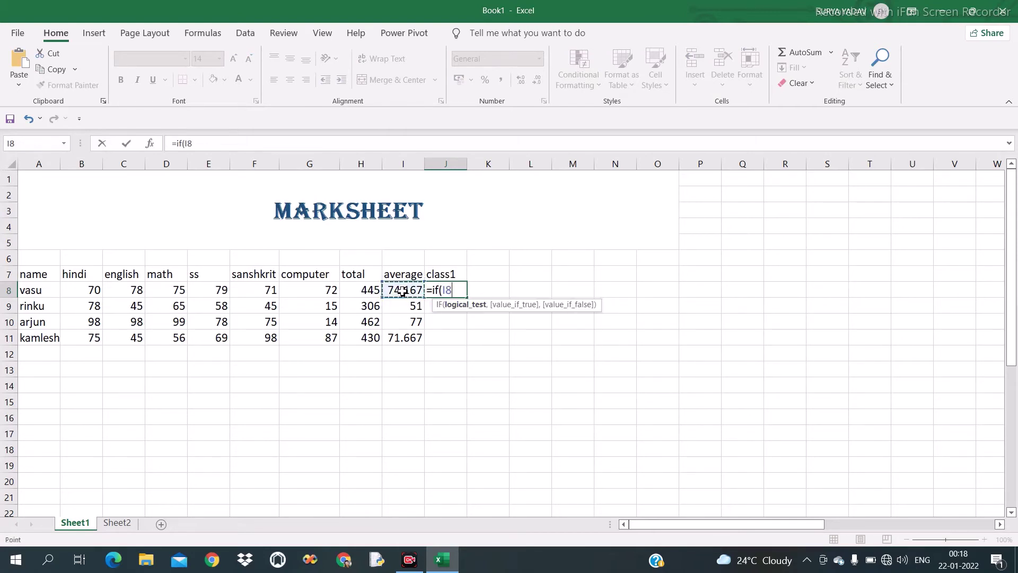
{"action": "type", "text": "<"}
{"action": "type", "text": "35"}
{"action": "type", "text": ","}
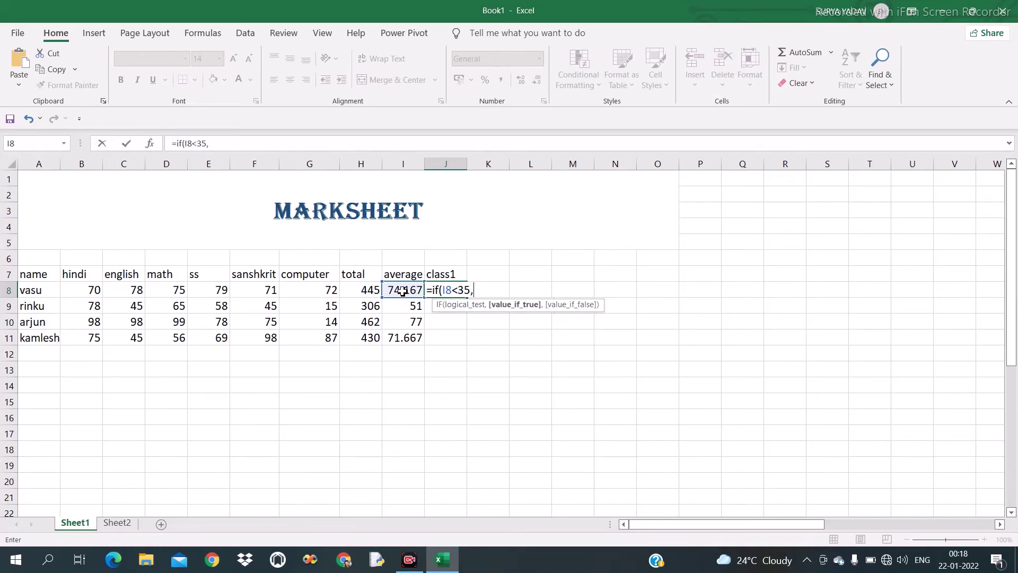
{"action": "type", "text": "\"f"}
{"action": "type", "text": "ail"}
{"action": "type", "text": "\","}
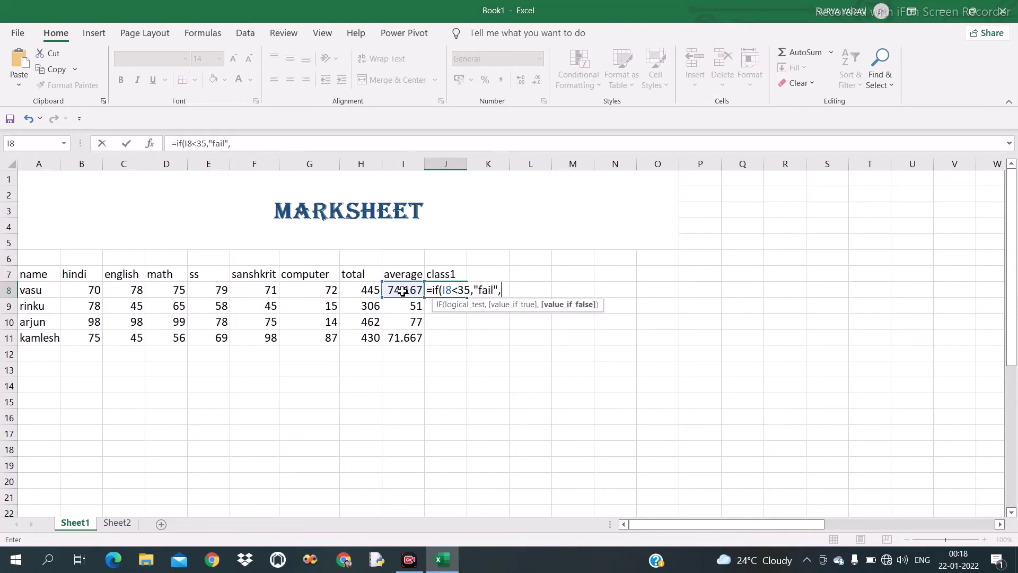
{"action": "type", "text": "\"pa"}
{"action": "type", "text": "ss\""}
{"action": "type", "text": ")"}
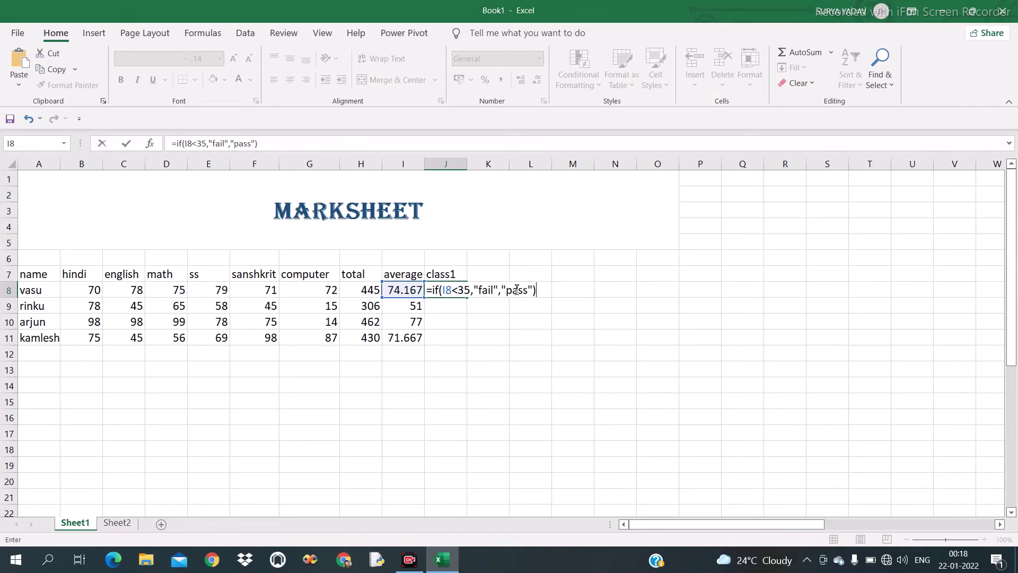
{"action": "key", "text": "Return"}
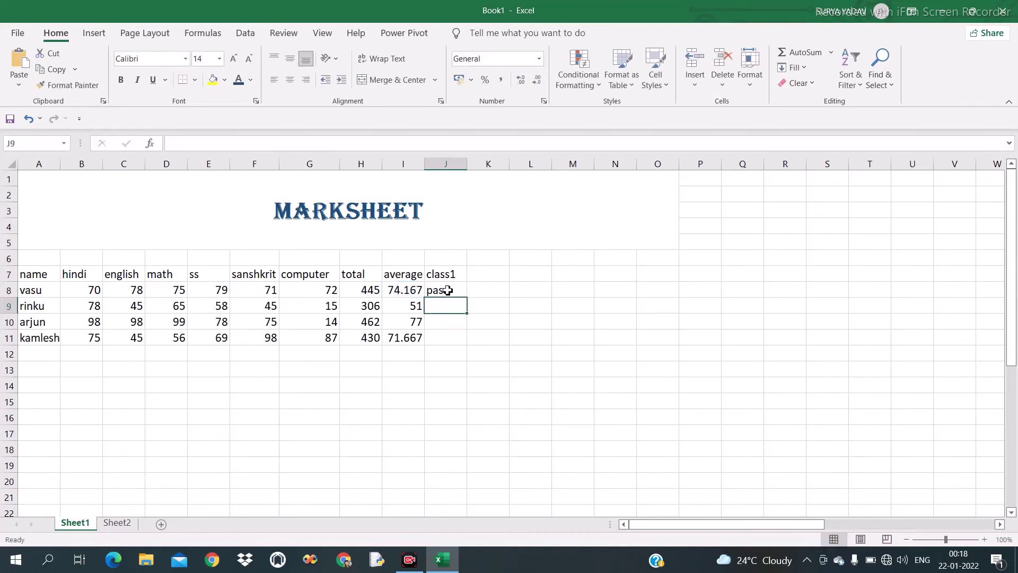
{"action": "left_click", "coordinate": [453, 288]}
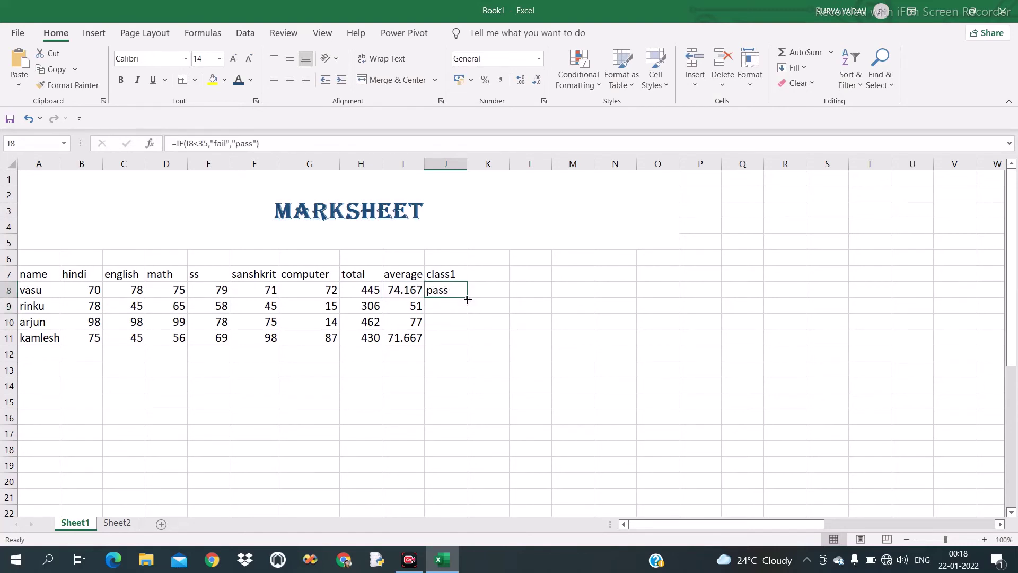
{"action": "double_click", "coordinate": [467, 300]}
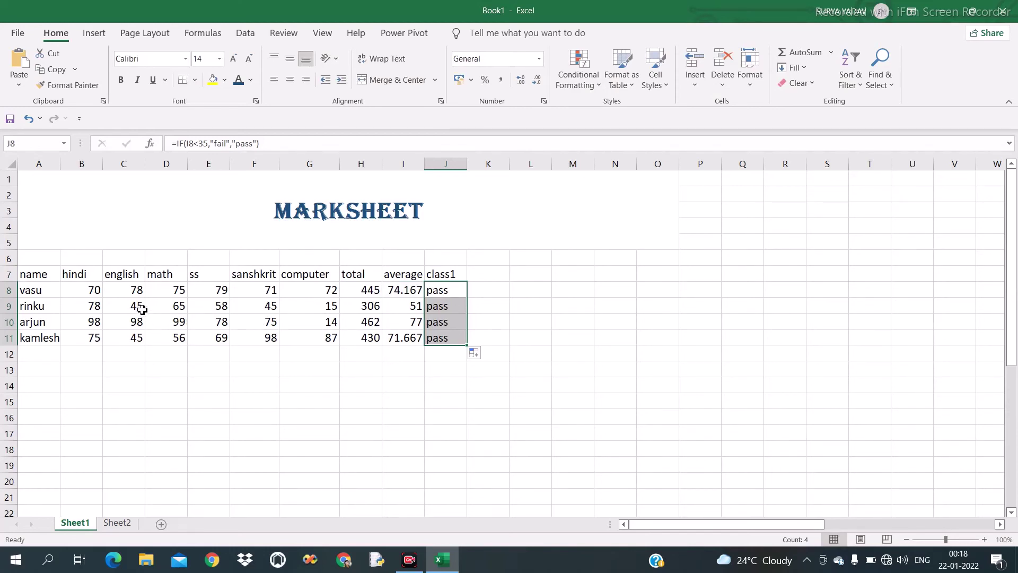
Change vasu's computer, sanskrit, ss and math marks to 1, 1, 8 and 7
{"action": "left_click", "coordinate": [331, 289]}
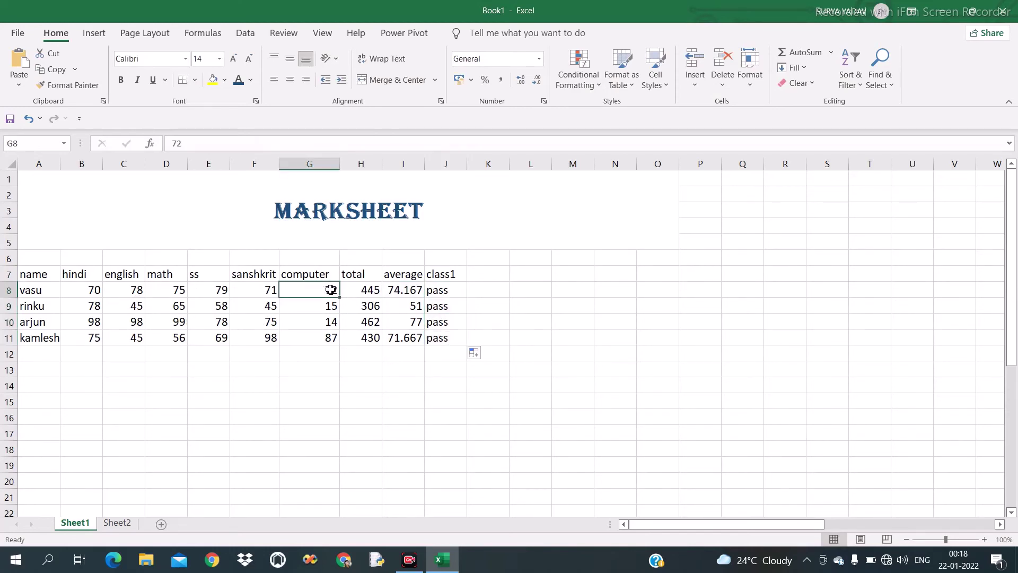
{"action": "type", "text": "1"}
{"action": "key", "text": "Left"}
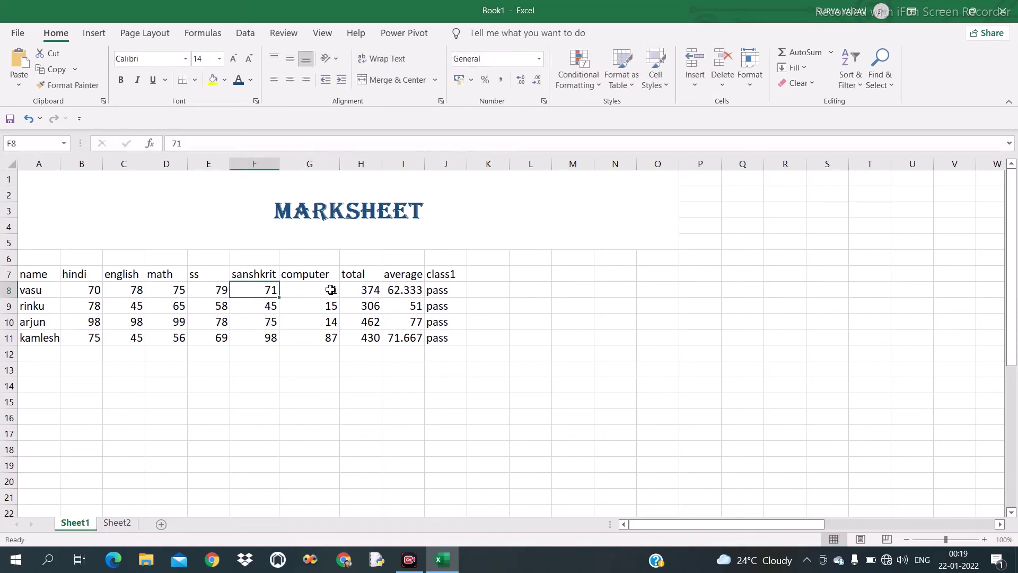
{"action": "type", "text": "1"}
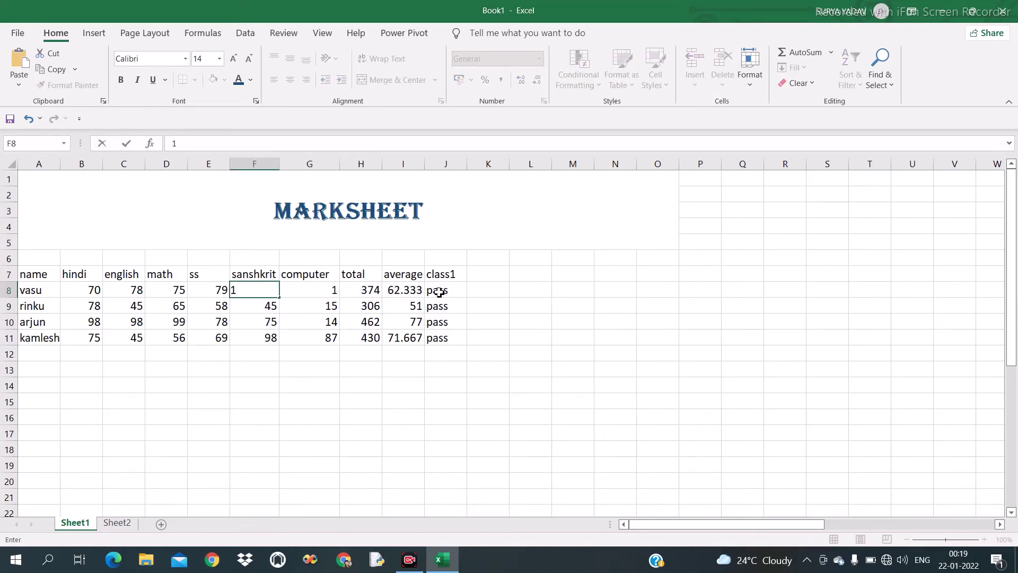
{"action": "key", "text": "Left"}
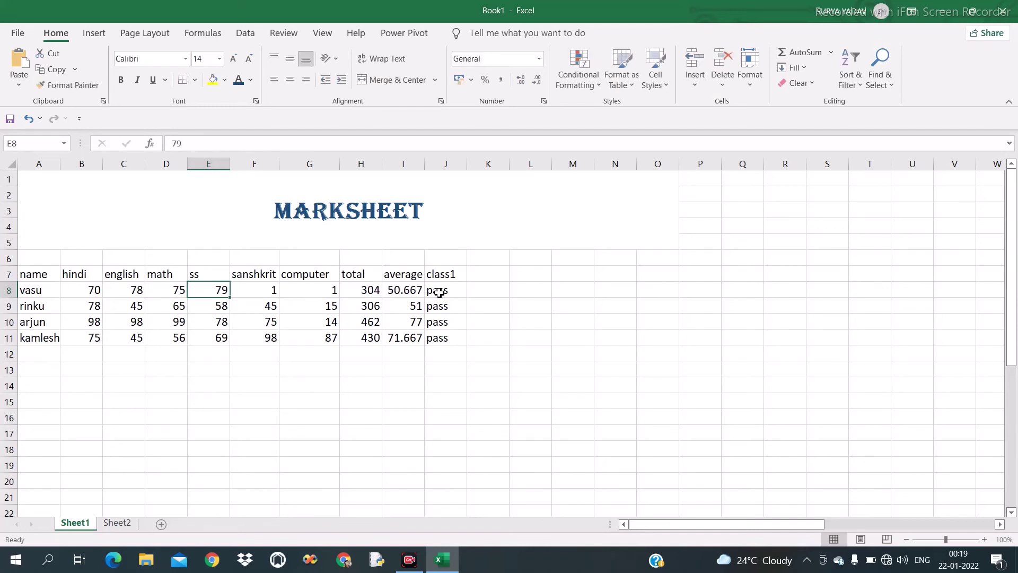
{"action": "type", "text": "8"}
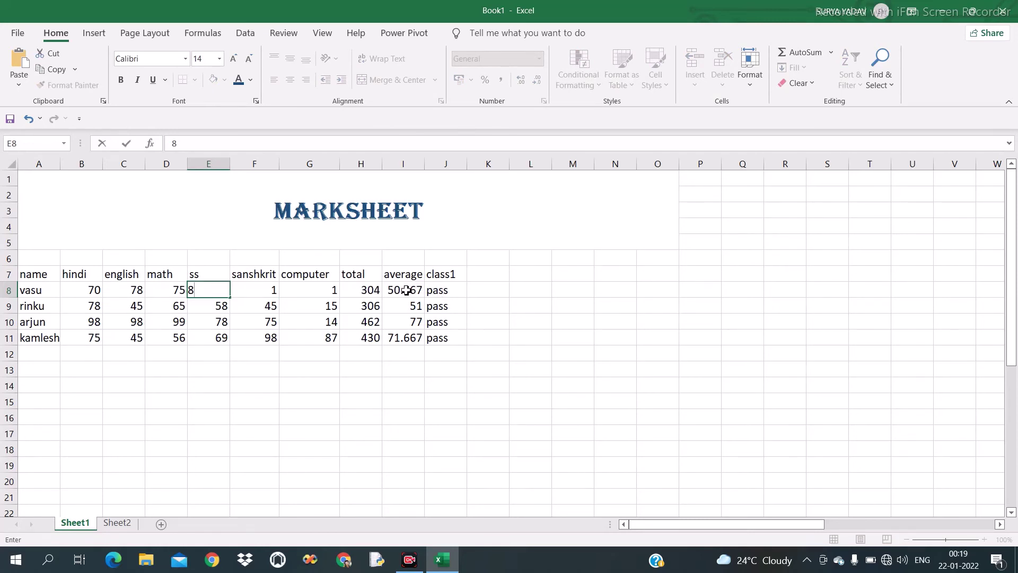
{"action": "key", "text": "Left"}
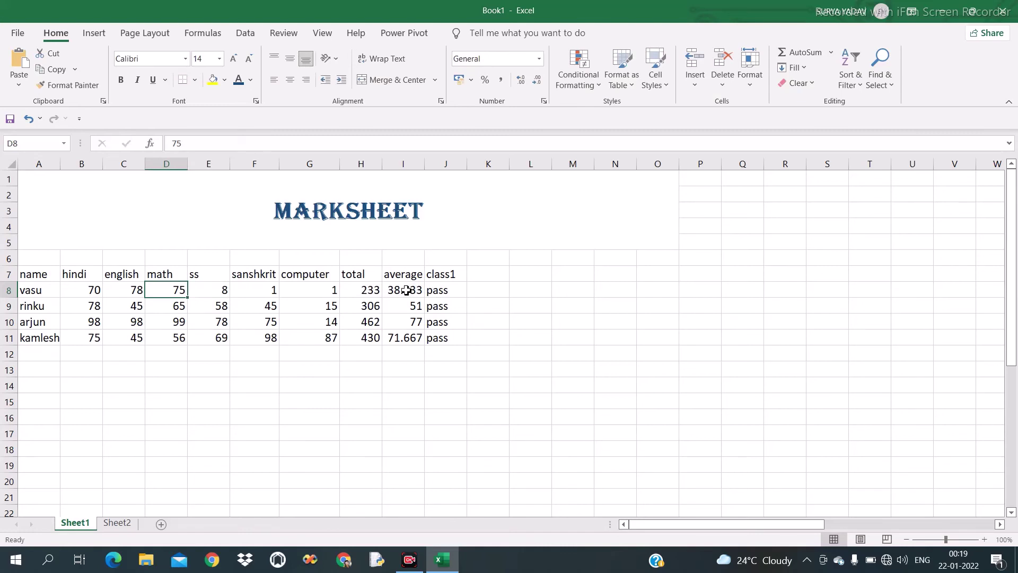
{"action": "type", "text": "7"}
{"action": "key", "text": "Left"}
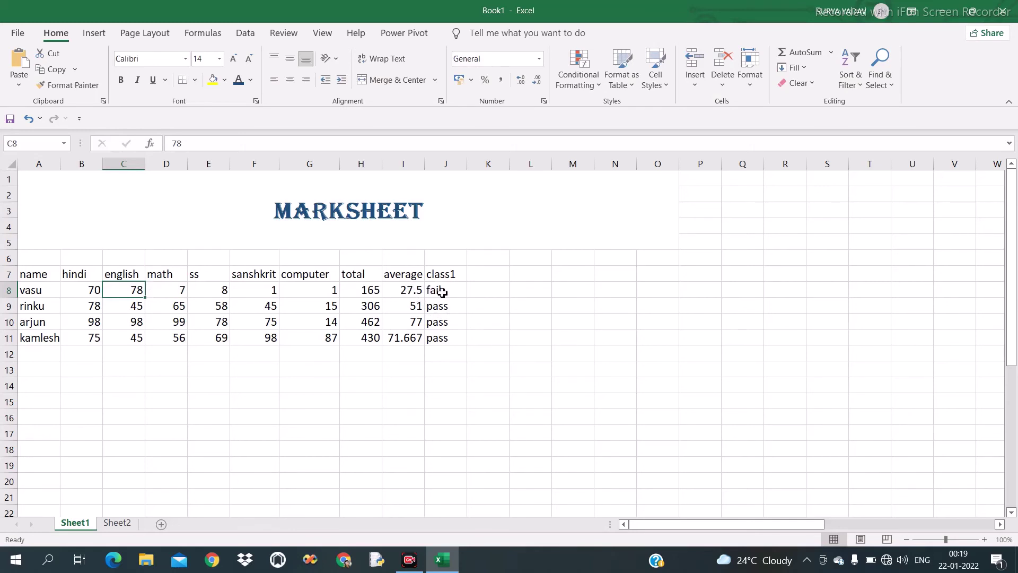
Correct vasu's math mark in D8 to 89
{"action": "key", "text": "Right"}
{"action": "type", "text": "8"}
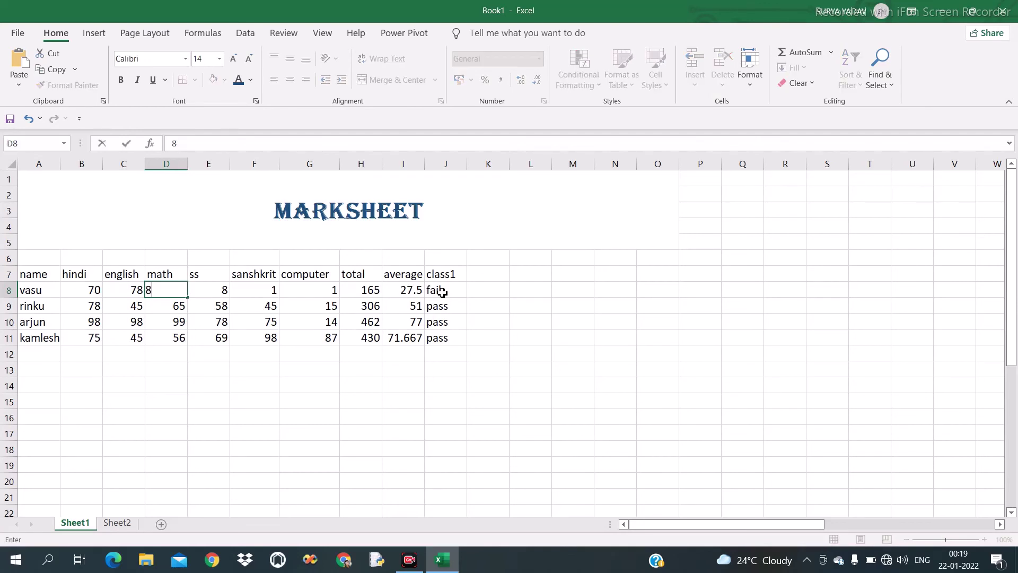
{"action": "type", "text": "9"}
{"action": "key", "text": "Right"}
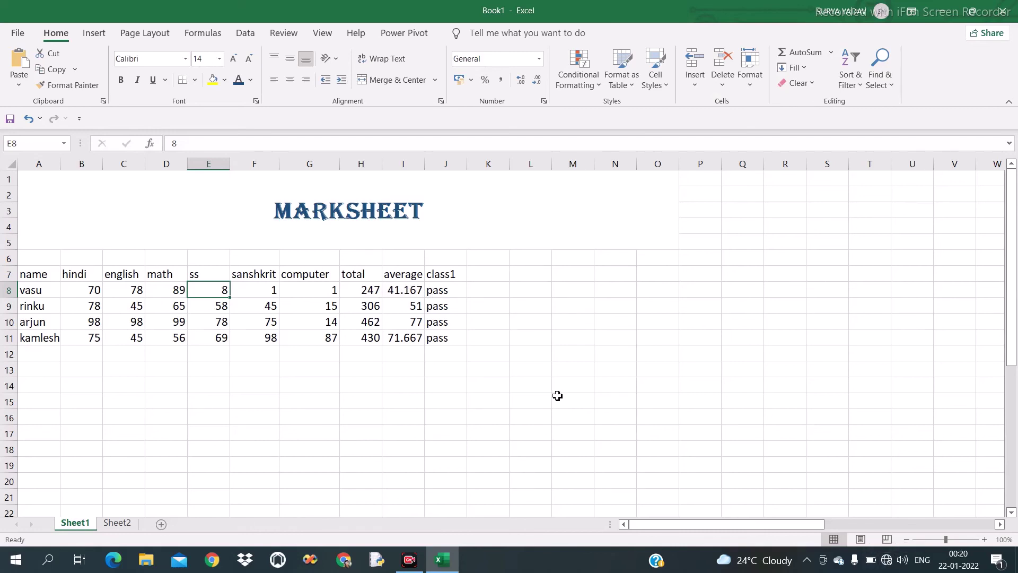
{"action": "left_click", "coordinate": [446, 291]}
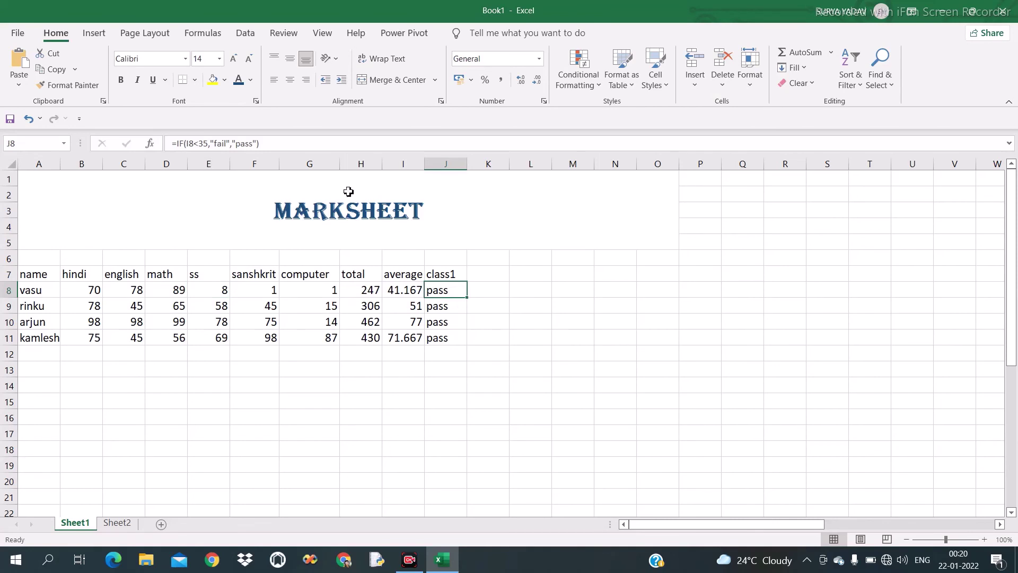
Cancel an accidental edit to J8's formula and move to J9
{"action": "left_click", "coordinate": [258, 143]}
{"action": "left_click_drag", "start_coordinate": [258, 143], "coordinate": [161, 145]}
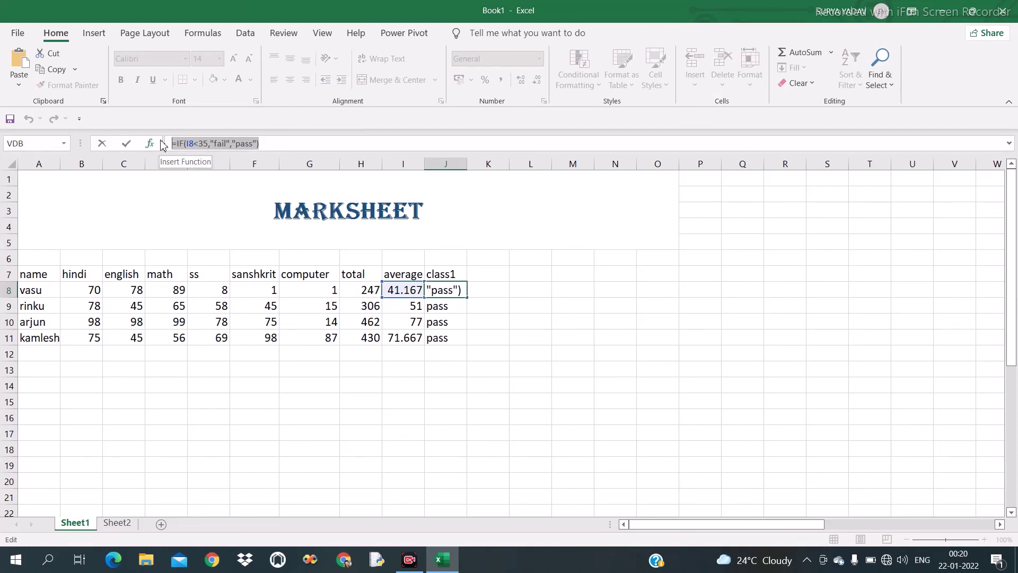
{"action": "type", "text": "="}
{"action": "left_click", "coordinate": [469, 317]}
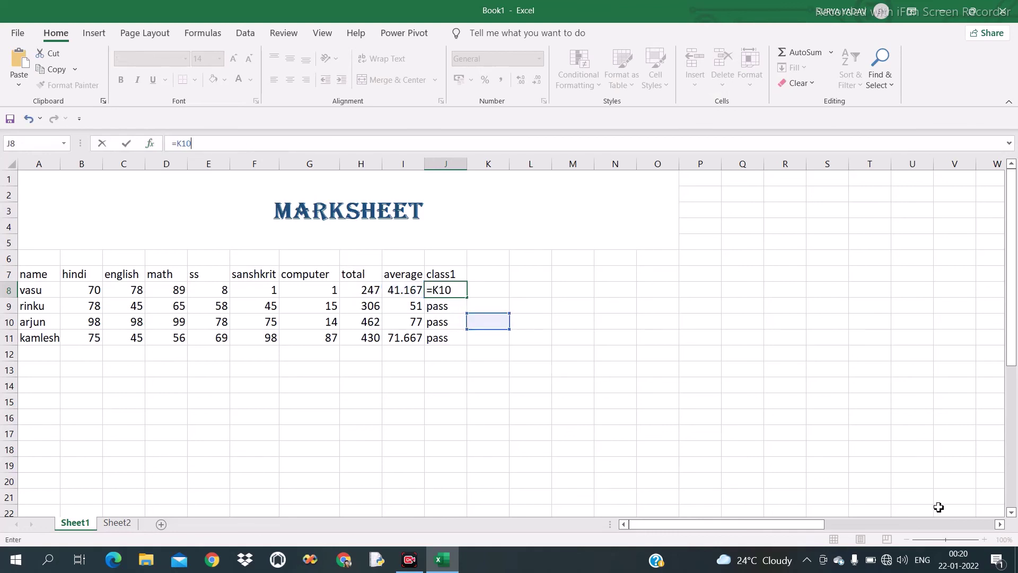
{"action": "key", "text": "Escape"}
{"action": "key", "text": "Down"}
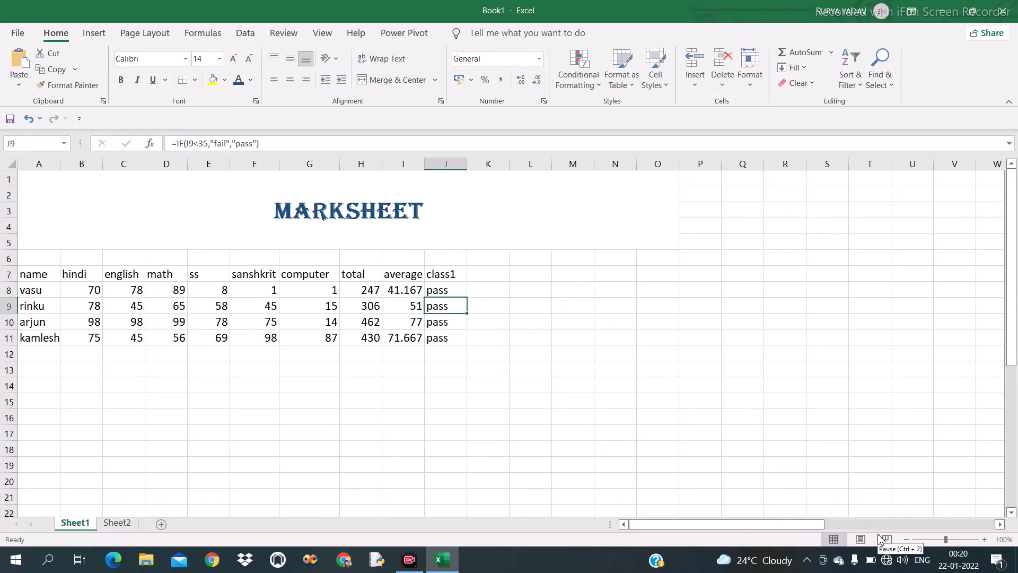
Rewrite rinku's J9 formula as =IF(I9>35,"pass","fail")
{"action": "left_click", "coordinate": [201, 145]}
{"action": "key", "text": "BackSpace"}
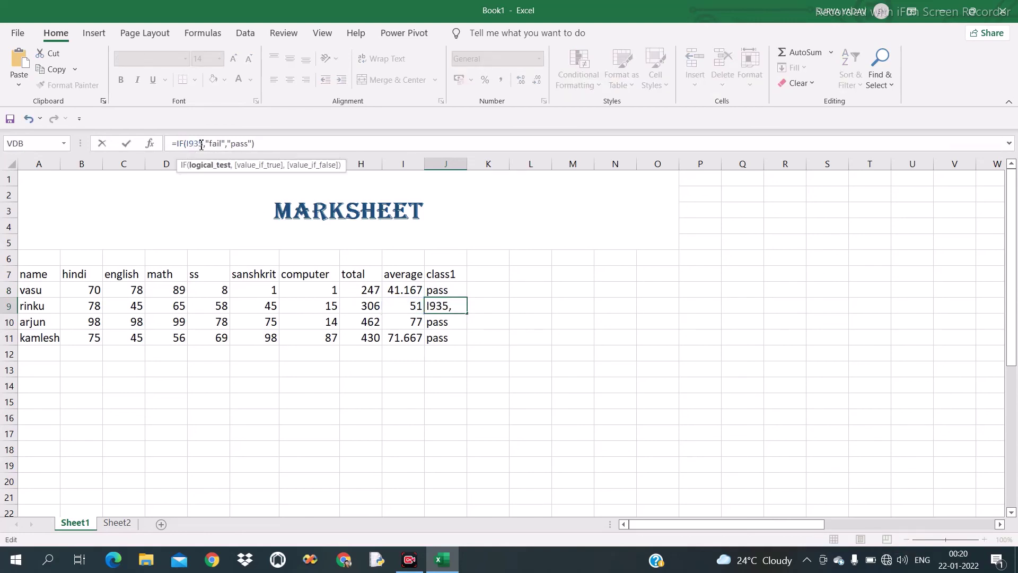
{"action": "type", "text": ">"}
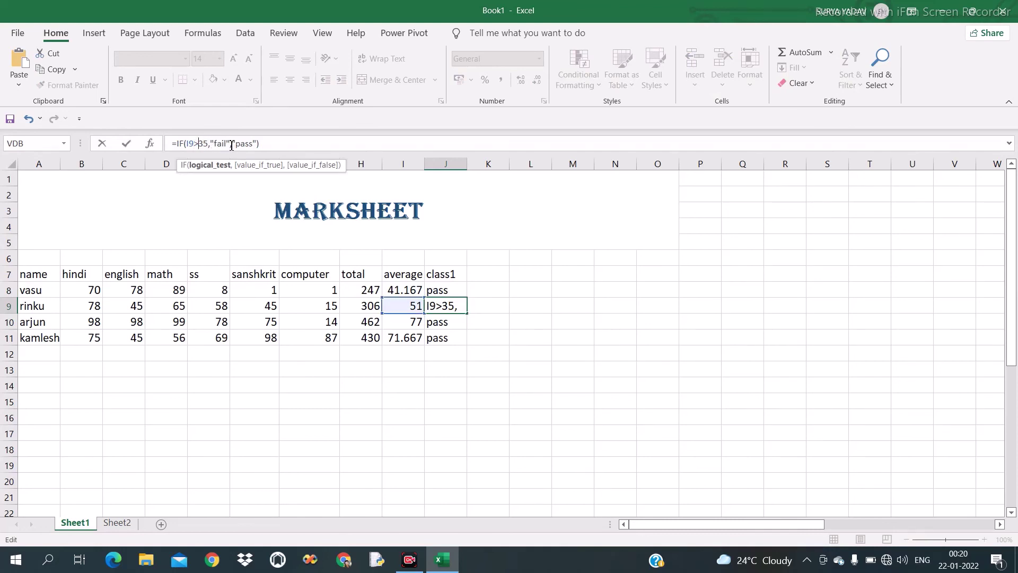
{"action": "left_click", "coordinate": [228, 144]}
{"action": "key", "text": "BackSpace"}
{"action": "key", "text": "BackSpace"}
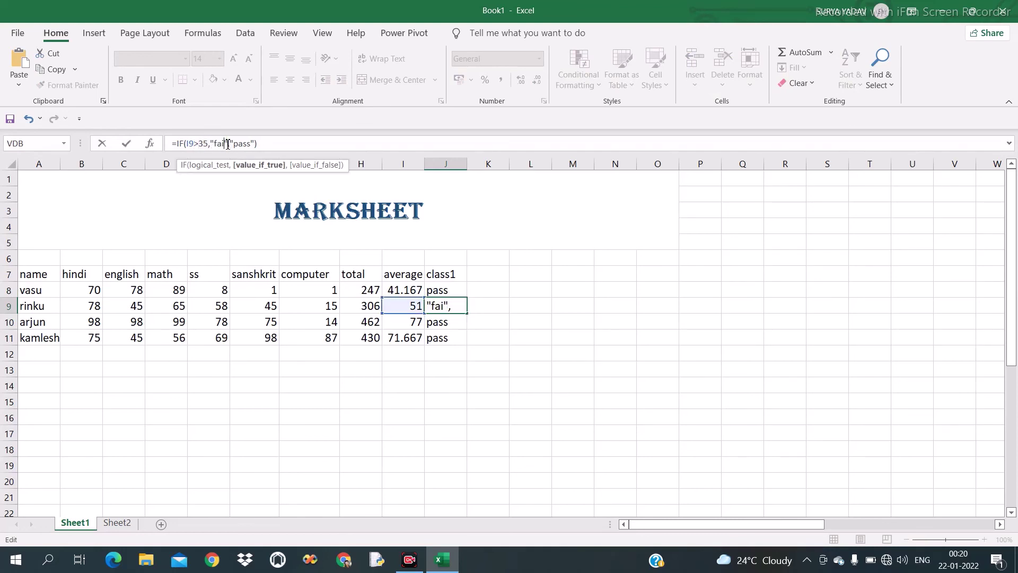
{"action": "key", "text": "BackSpace"}
{"action": "key", "text": "BackSpace"}
{"action": "type", "text": "p"}
{"action": "type", "text": "ass"}
{"action": "left_click", "coordinate": [259, 144]}
{"action": "key", "text": "BackSpace"}
{"action": "key", "text": "BackSpace"}
{"action": "key", "text": "BackSpace"}
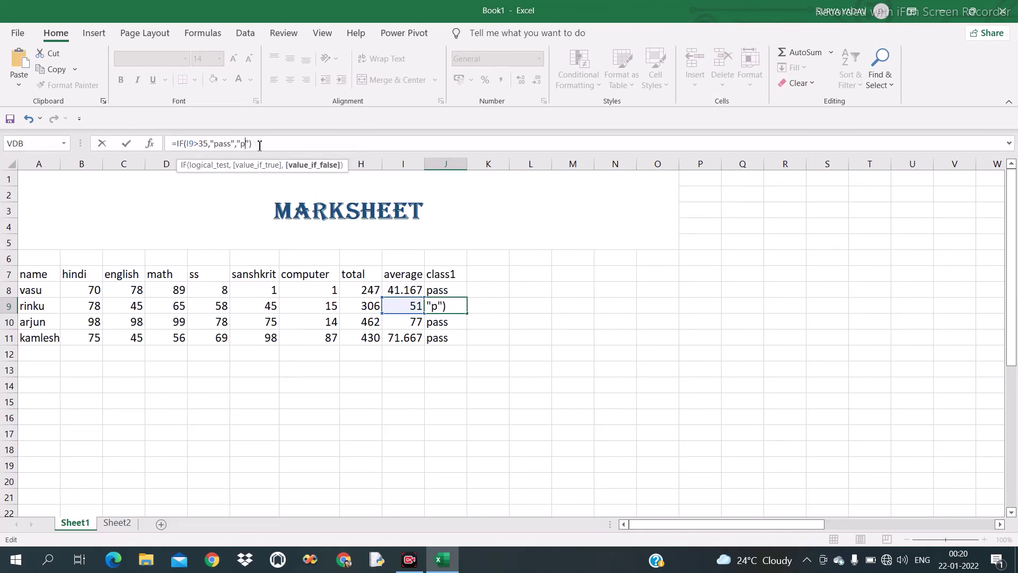
{"action": "key", "text": "BackSpace"}
{"action": "type", "text": "f"}
{"action": "type", "text": "i"}
{"action": "type", "text": "l"}
{"action": "key", "text": "Return"}
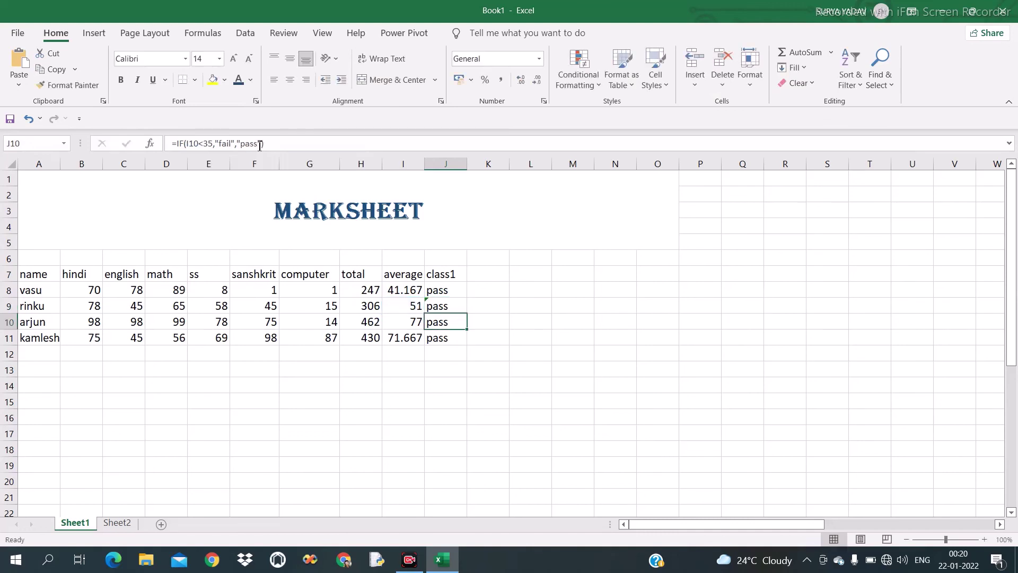